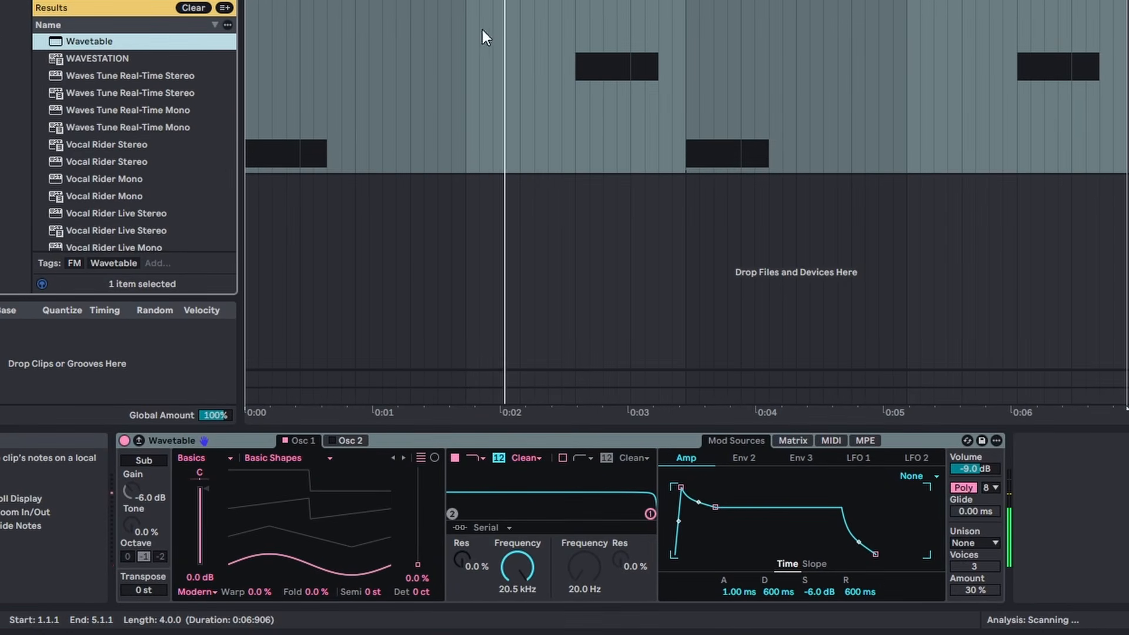
Switch the Wavetable synth to Mono voice mode and load the Beating 2 wavetable into oscillator 1
click(967, 487)
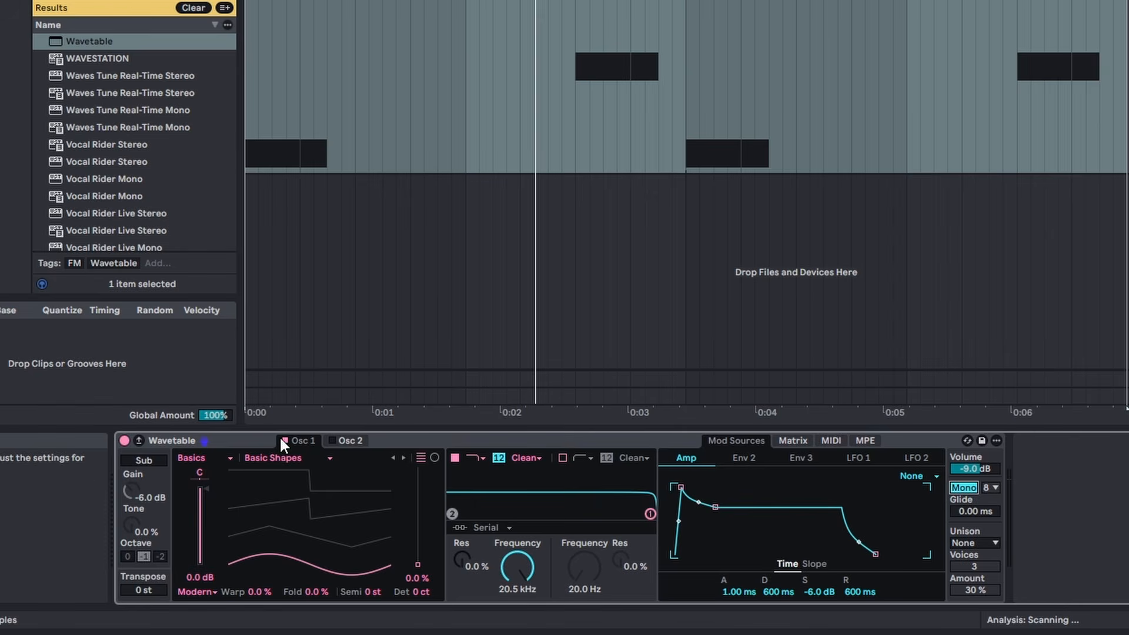
click(284, 457)
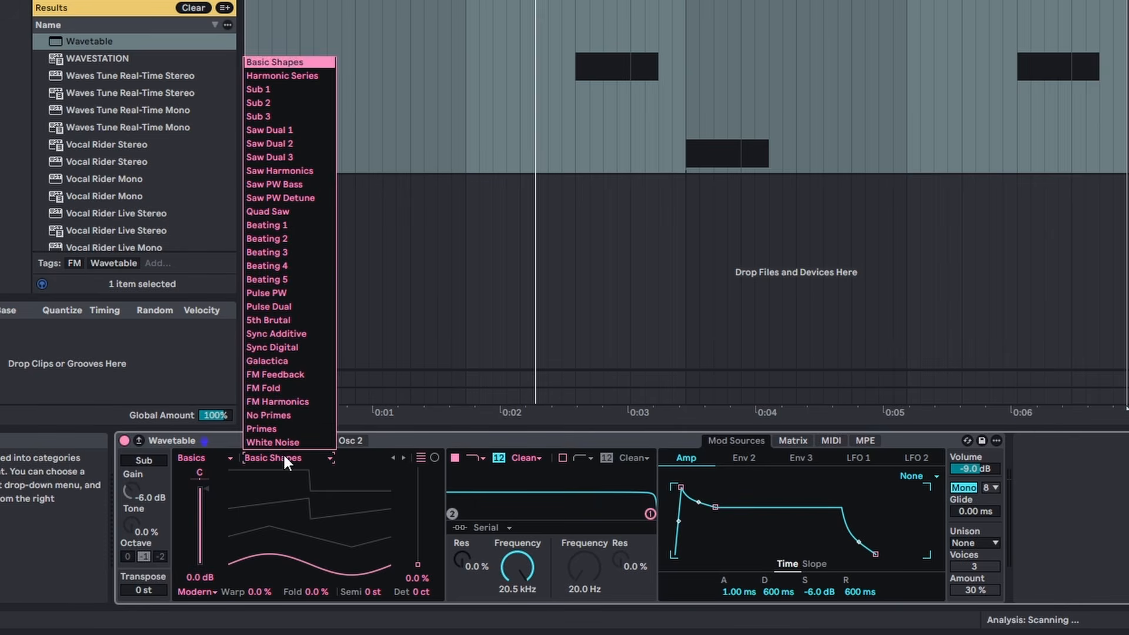
click(282, 242)
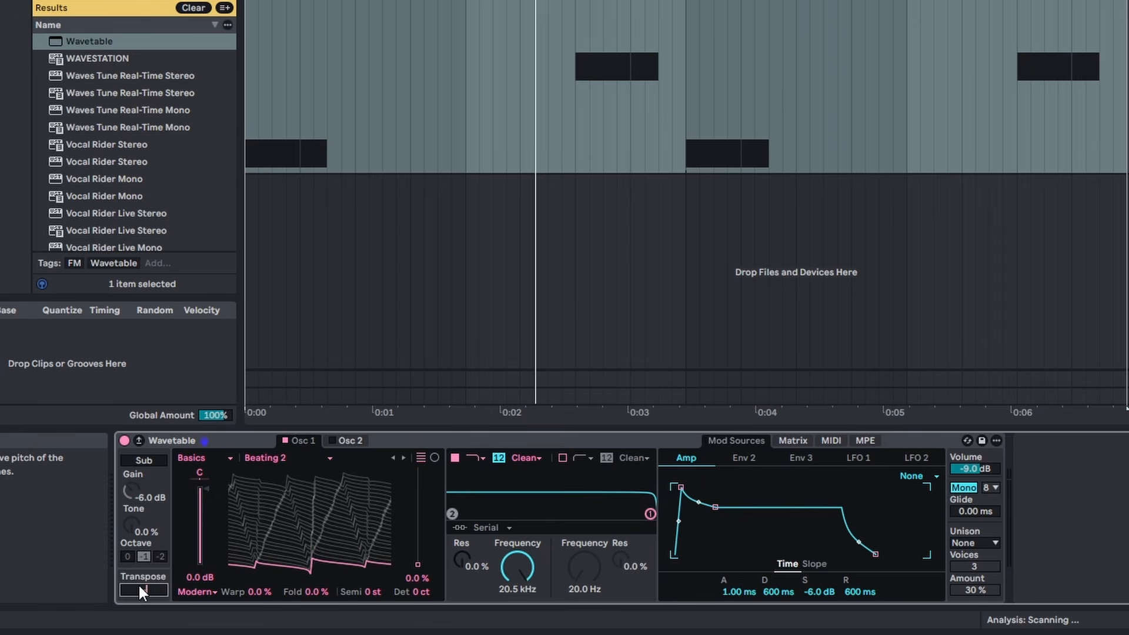
Transpose the synth by -12 st and set oscillator 1's wavetable position to 9.5% during playback
key(Return)
key(space)
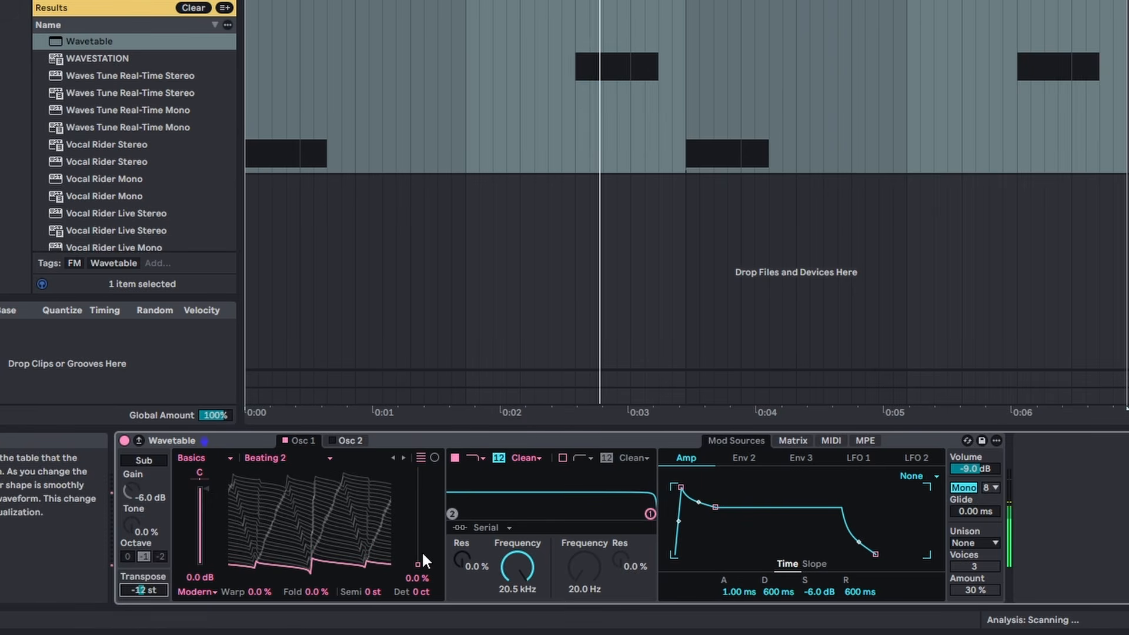
drag(423, 563, 422, 555)
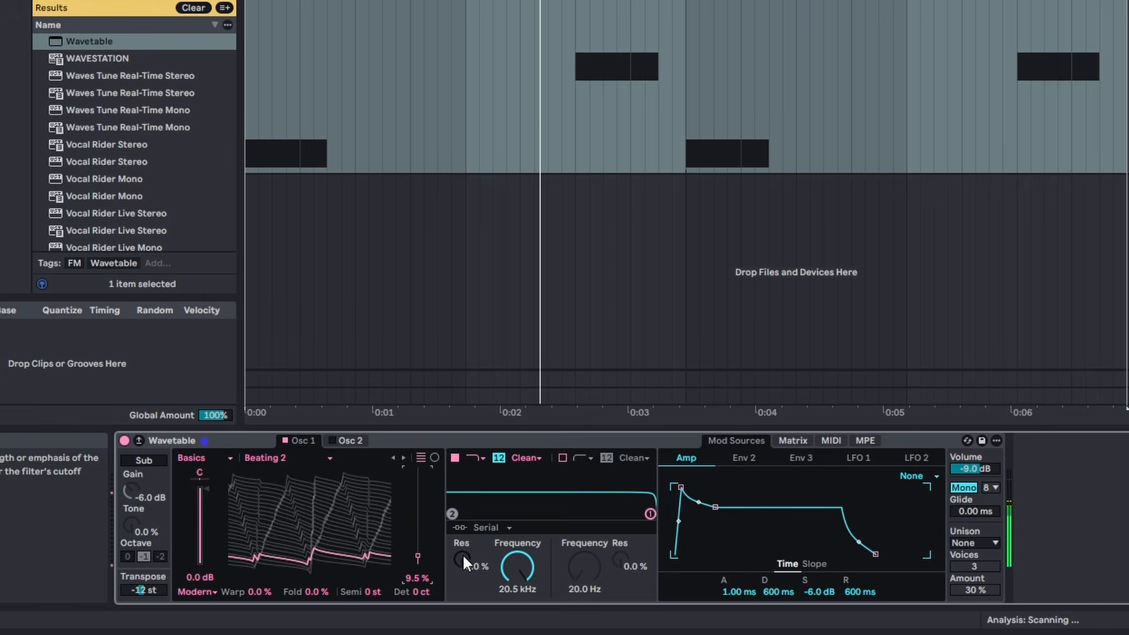
Enable the sub oscillator with a gain of -1.0 dB and a tone of 14%
click(143, 461)
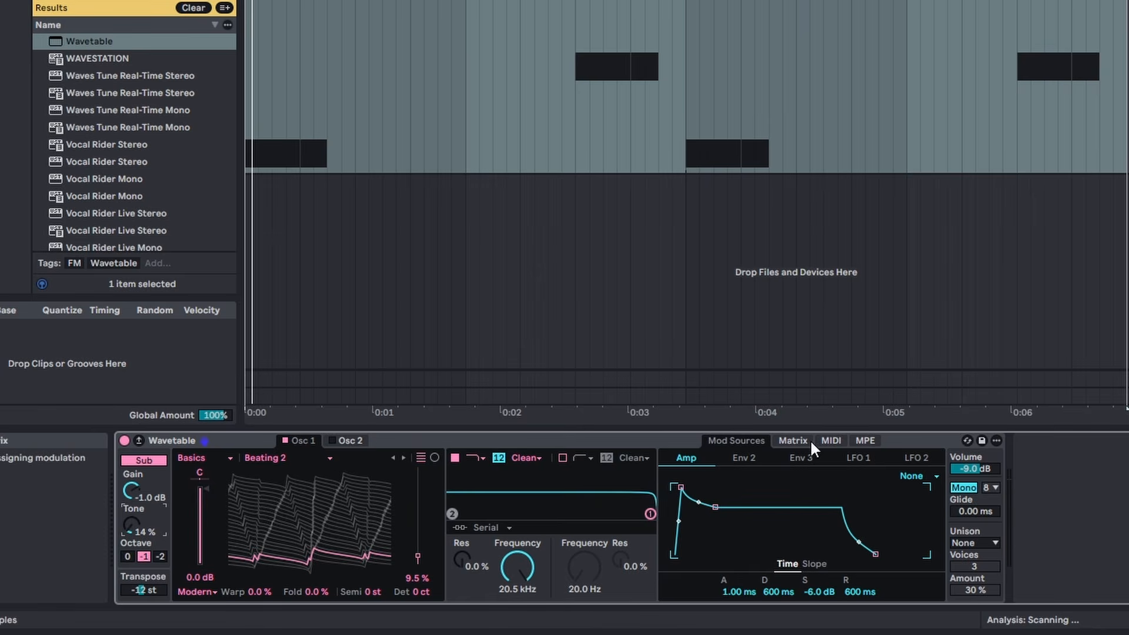
Assign Env 2 to modulate the Osc 1 position by an amount of 42 in the modulation matrix
click(791, 446)
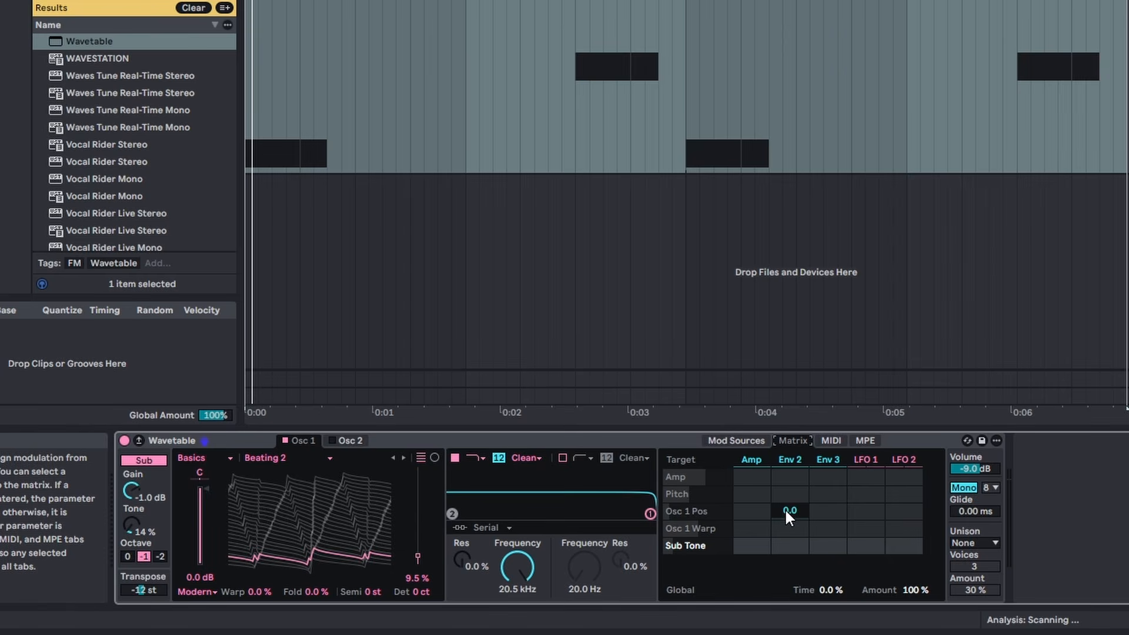
key(space)
mouse_move(790, 510)
mouse_down()
mouse_move(791, 487)
mouse_move(790, 503)
mouse_up()
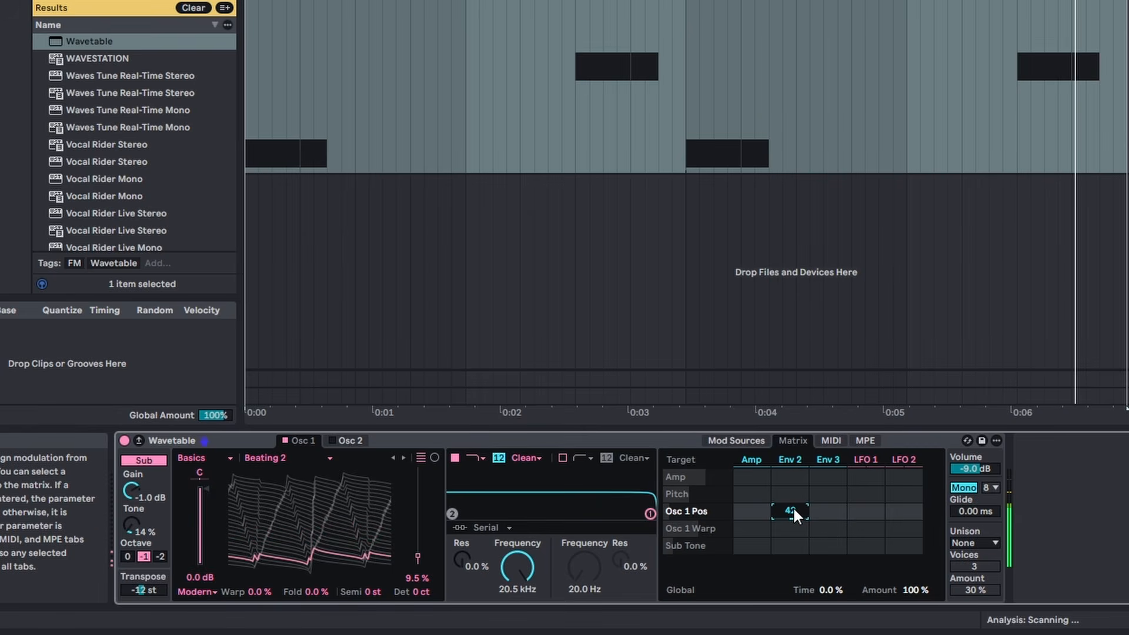
Shape Env 2 with a 21.4 ms attack, a 2.56 s decay and 0% sustain
click(739, 440)
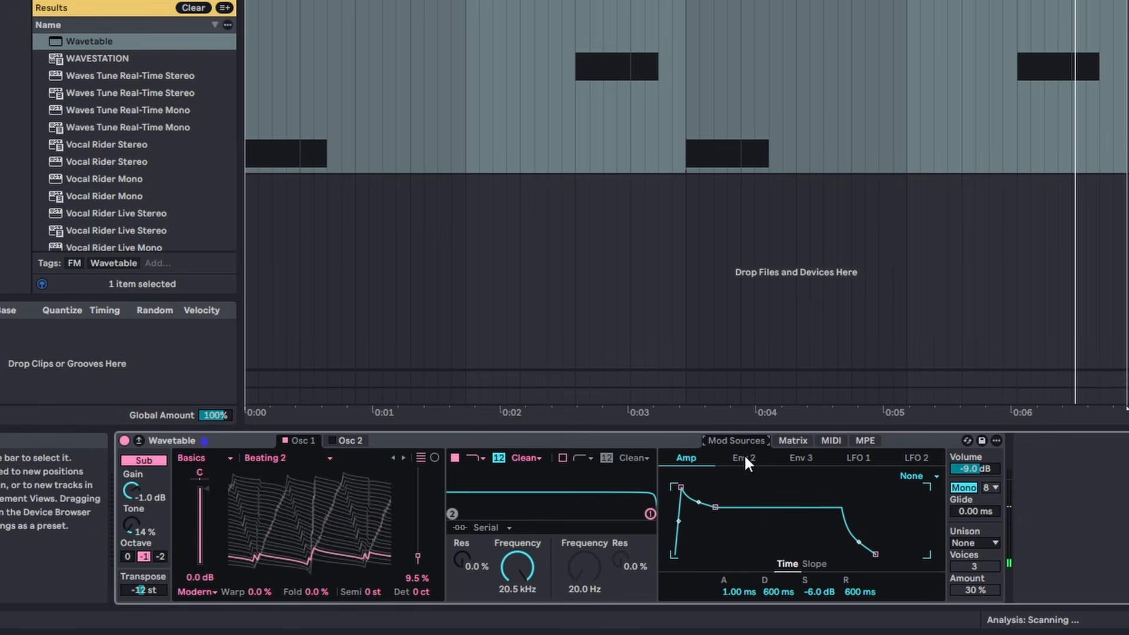
click(744, 457)
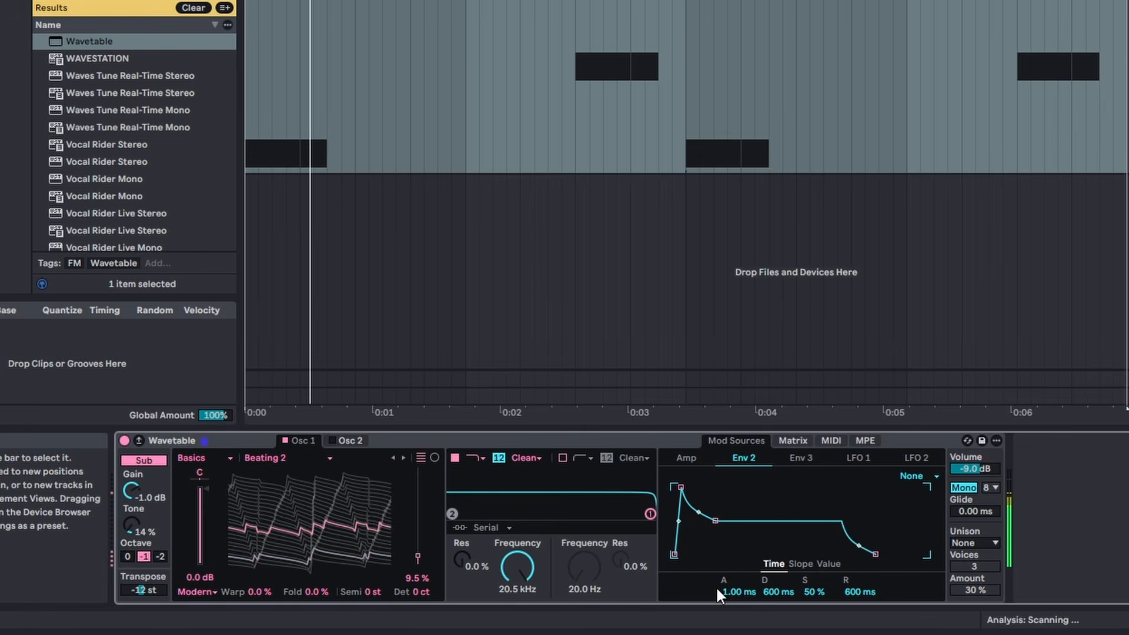
mouse_move(733, 591)
mouse_down()
mouse_move(733, 556)
mouse_move(753, 591)
mouse_up()
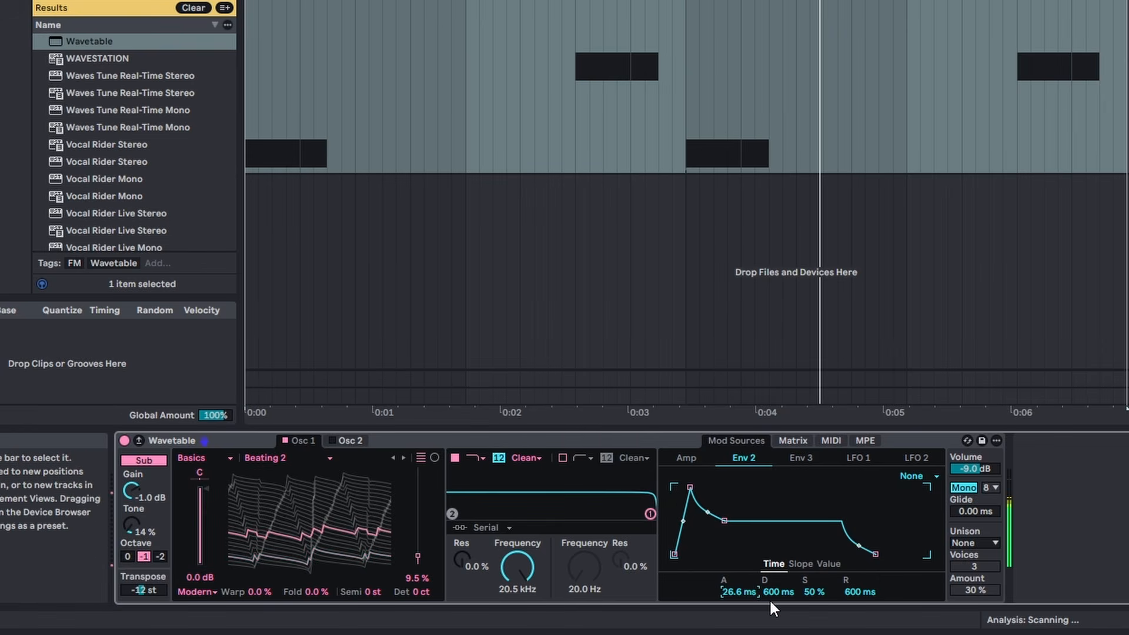
key(Down)
drag(682, 521, 682, 527)
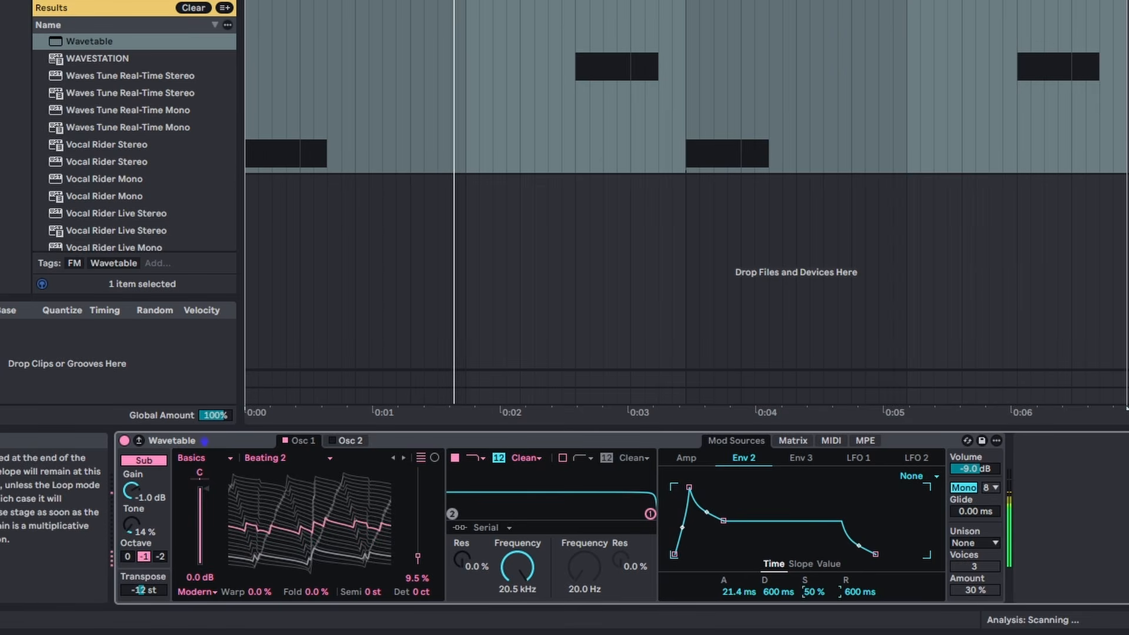
drag(814, 592, 789, 594)
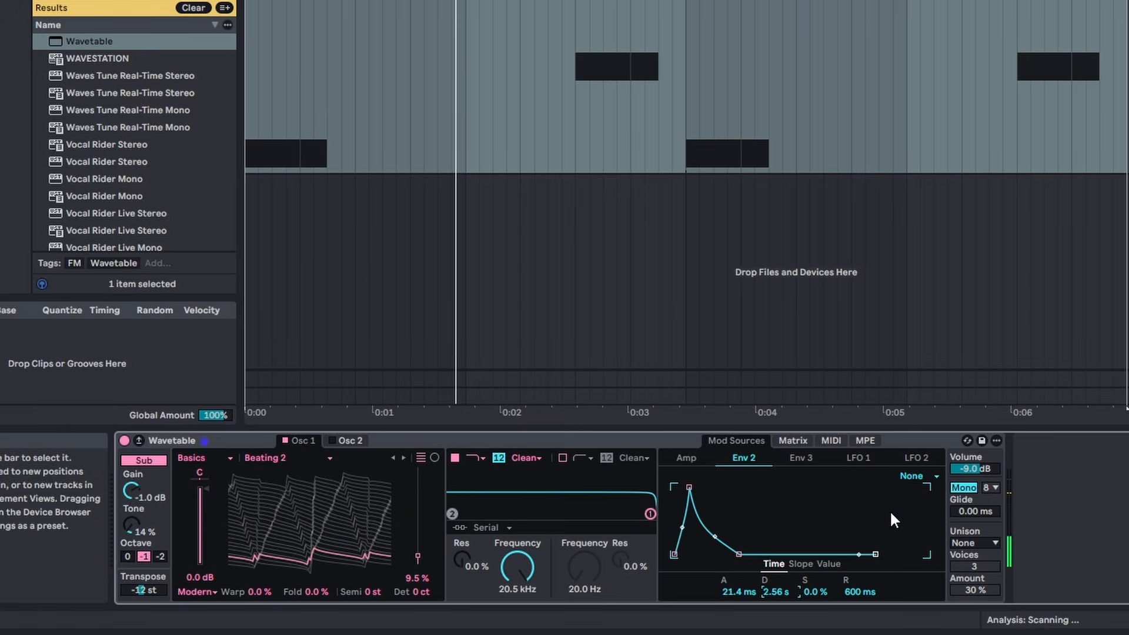
Lower filter 1's cutoff frequency to 1.02 kHz and switch its slope to 24 dB
drag(518, 570, 517, 583)
key(space)
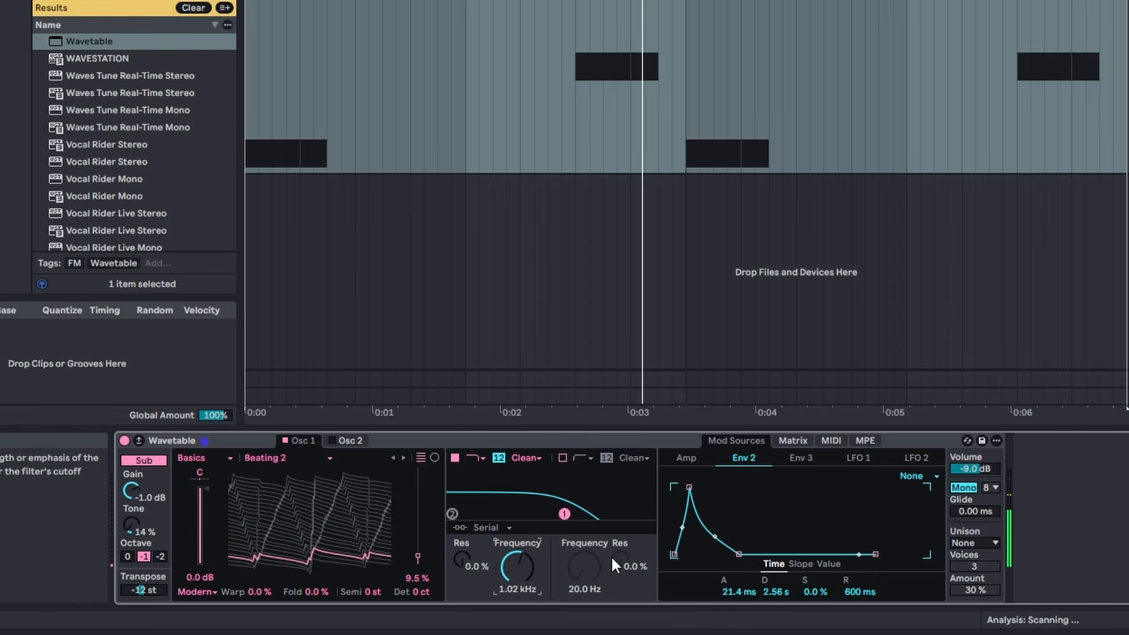
click(499, 459)
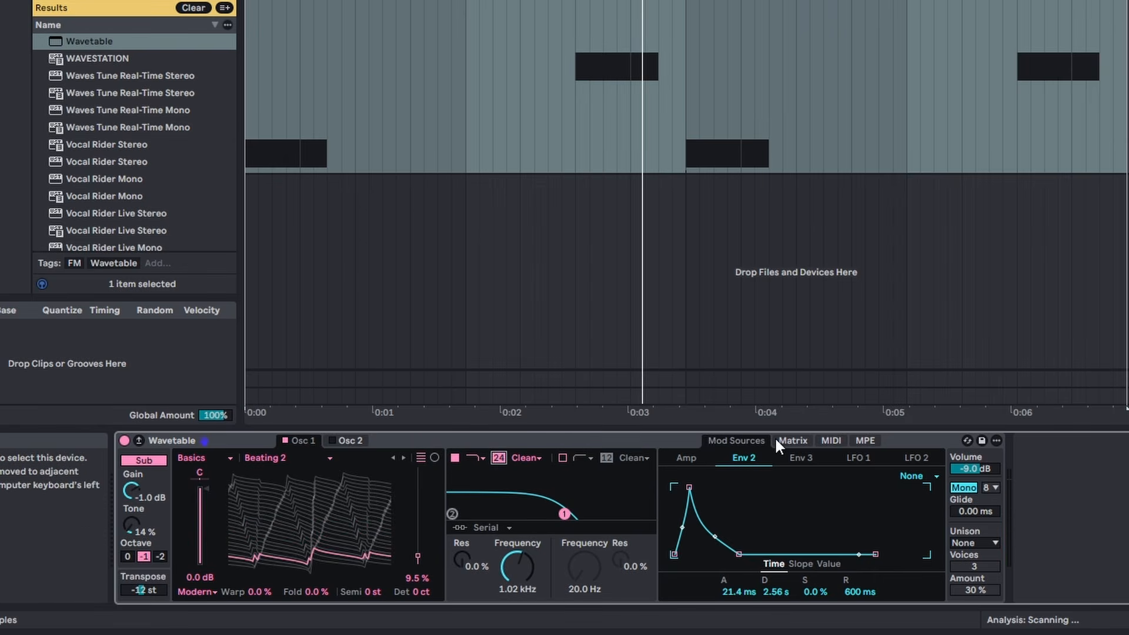
Assign Env 2 to modulate the filter 1 frequency by an amount of 33 in the modulation matrix
click(791, 443)
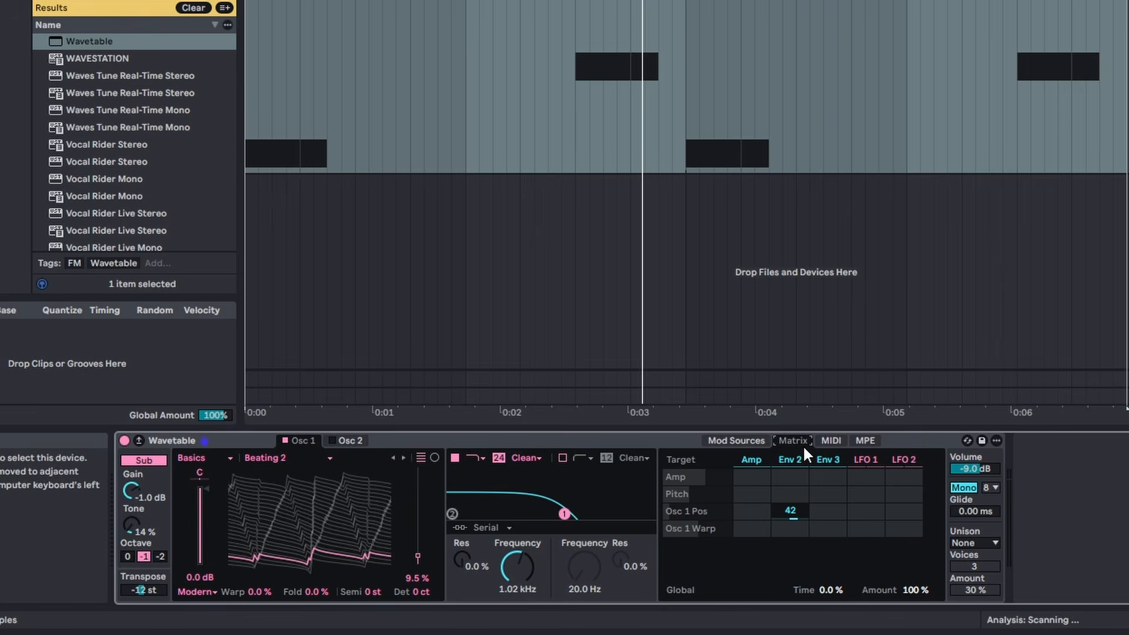
click(524, 565)
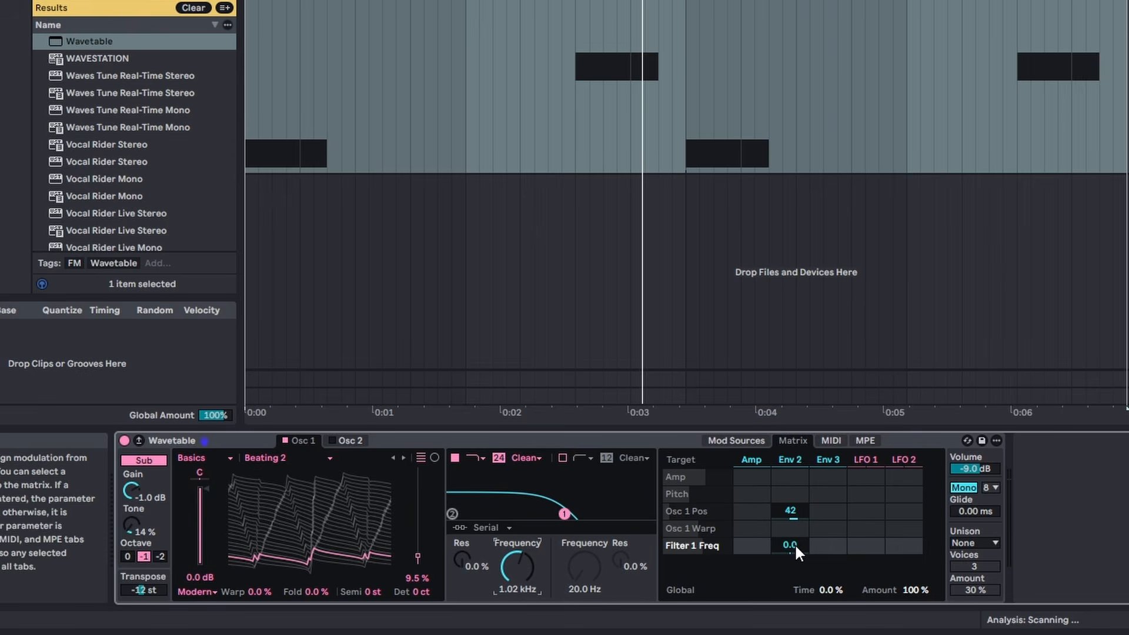
key(space)
drag(795, 546, 796, 512)
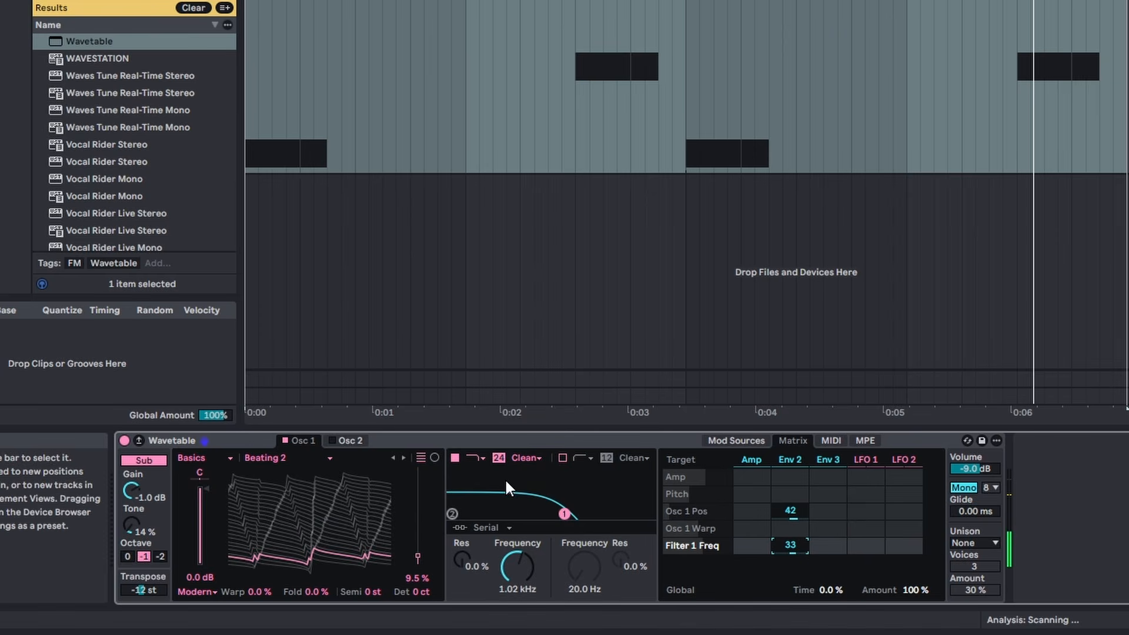
Set filter 1 to the SMP circuit with 14.6 dB of drive, and lower the synth volume to -12 dB
click(540, 458)
click(535, 512)
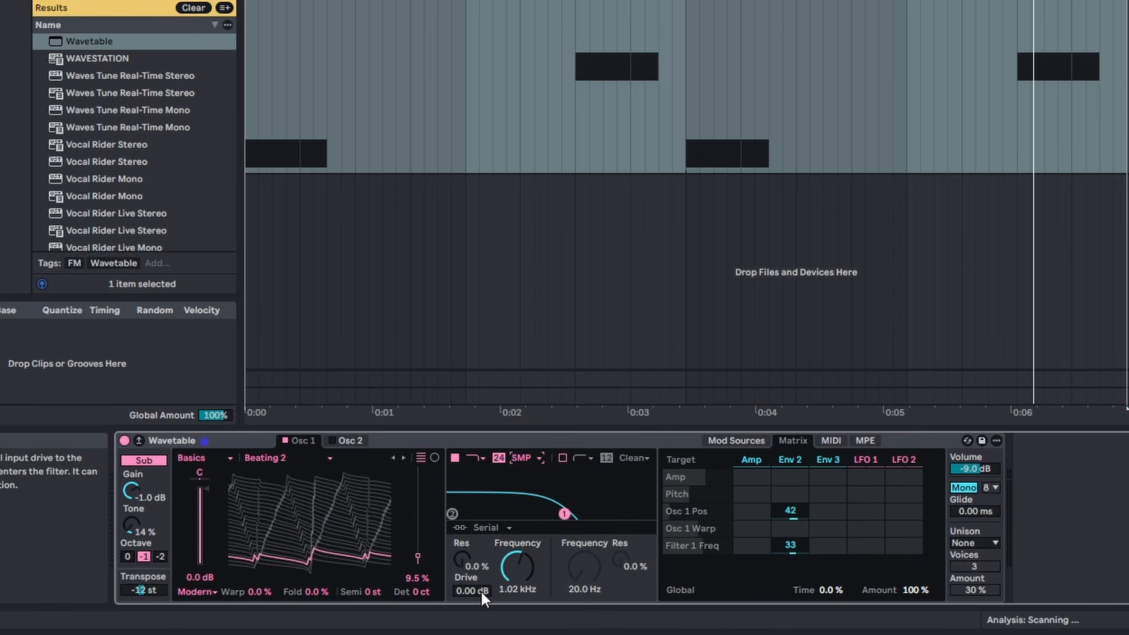
drag(481, 590, 481, 543)
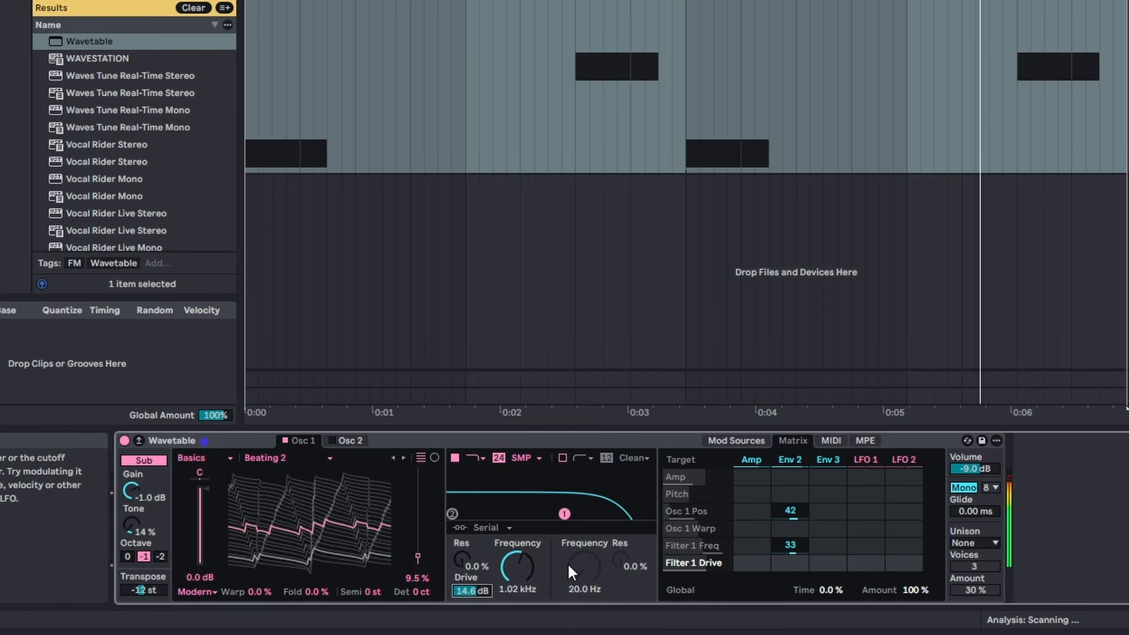
drag(990, 468, 997, 498)
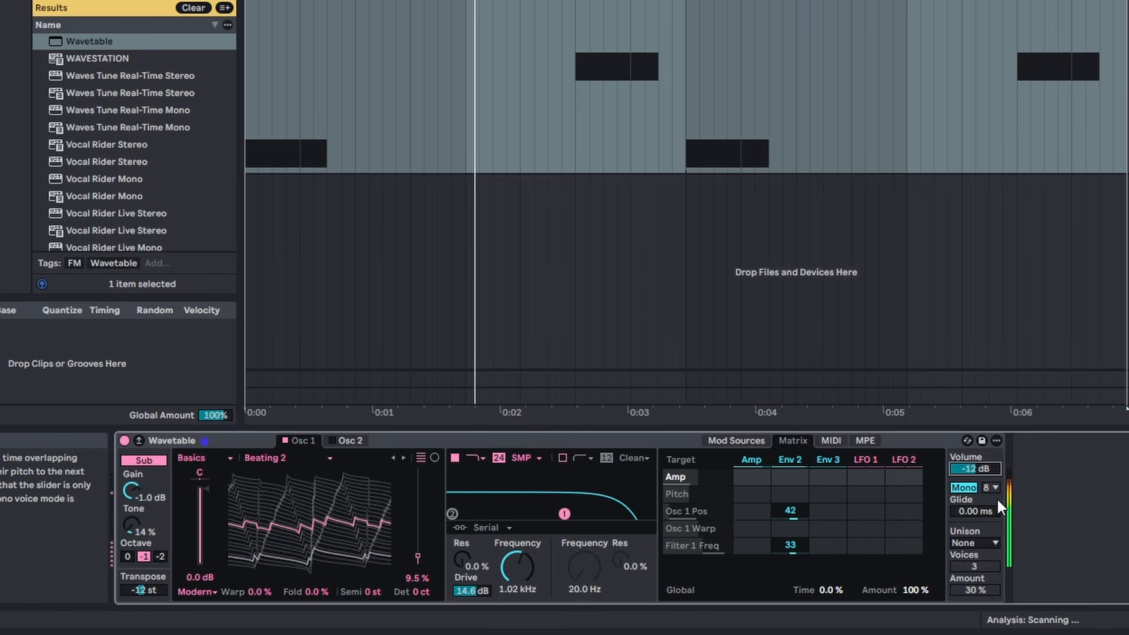
Enable Classic unison on the synth and set its amount to 17%
click(972, 542)
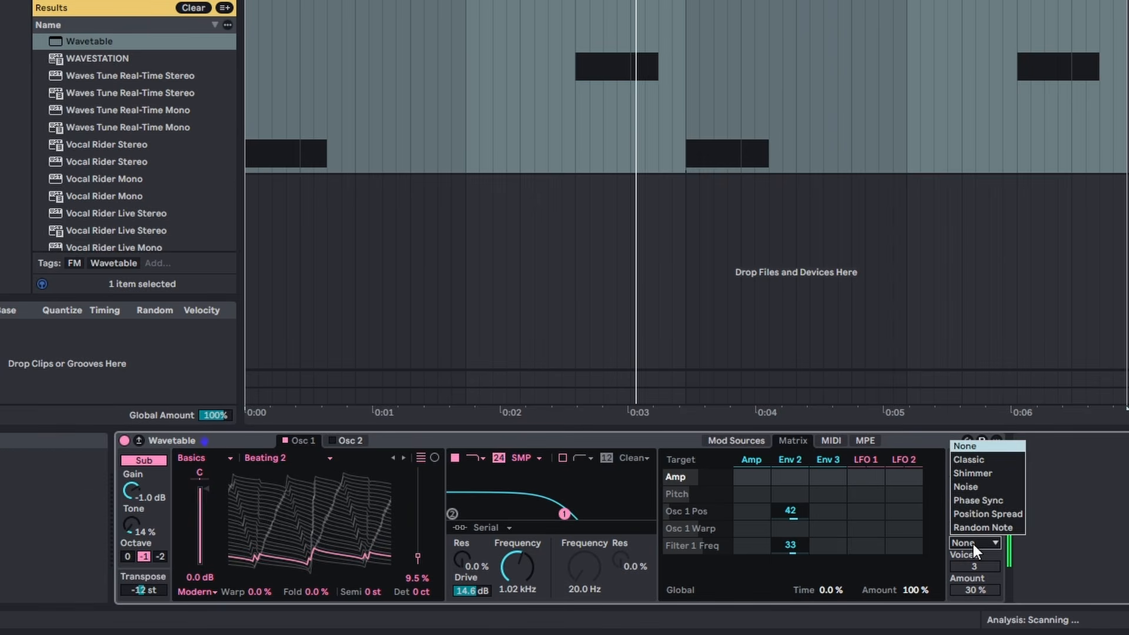
click(981, 461)
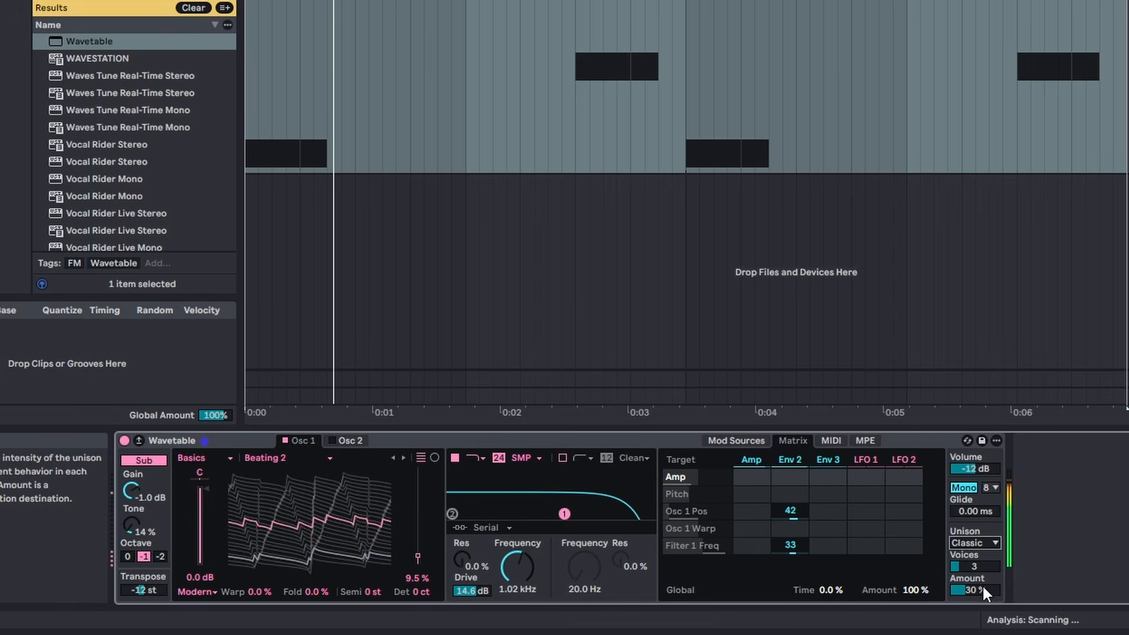
drag(984, 587, 984, 605)
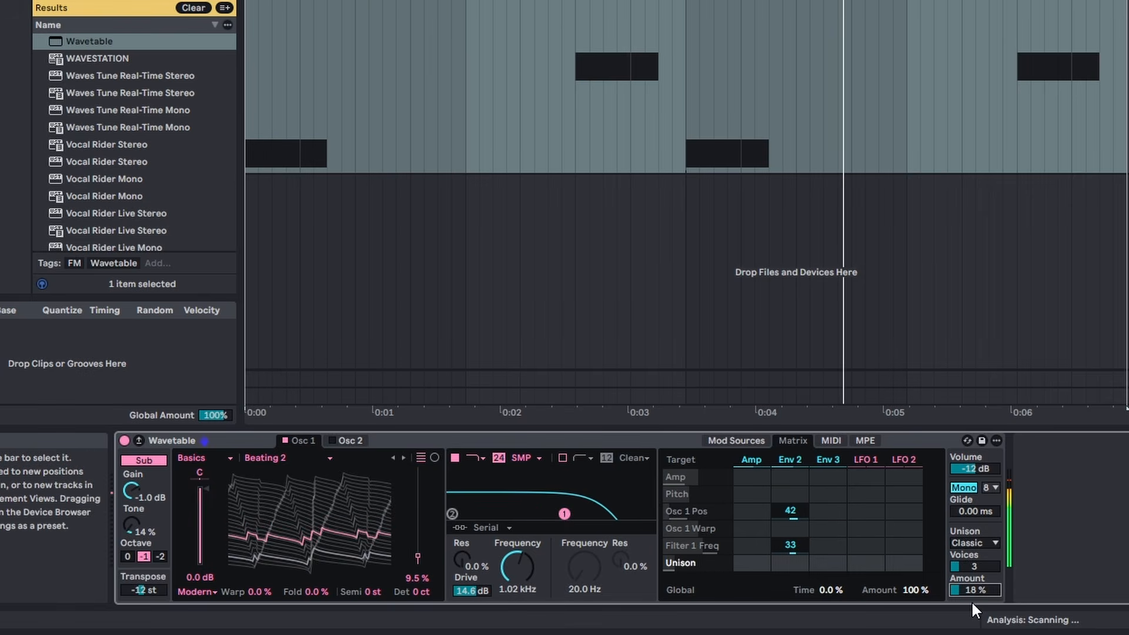
key(Down)
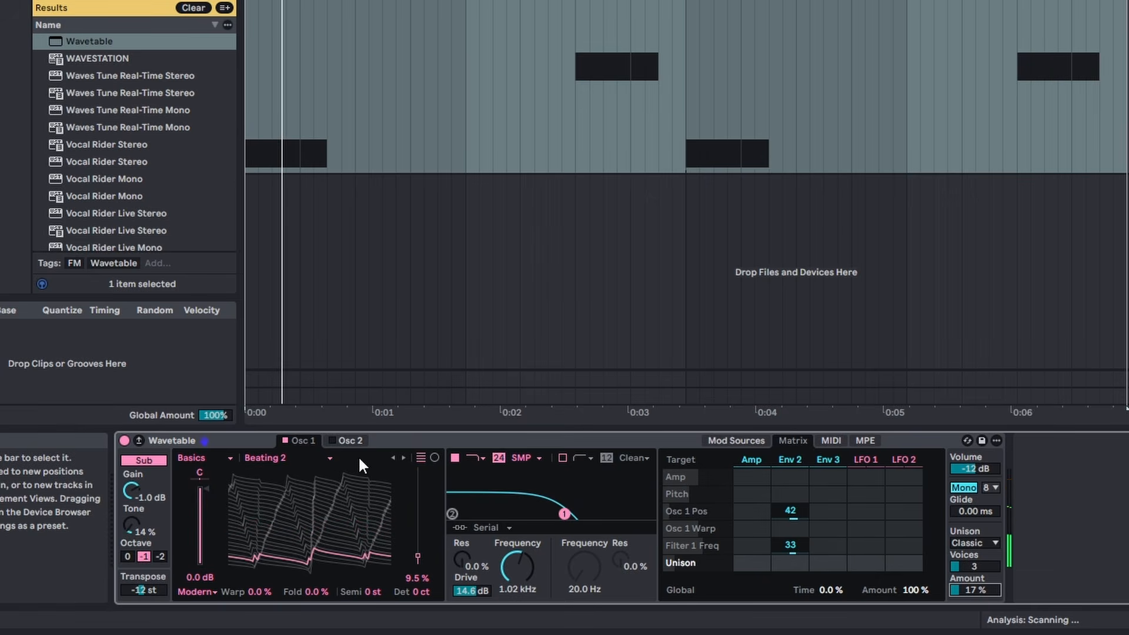
Enable oscillator 2 with Basic Shapes at a wavetable position of 45% and a gain of -2.1 dB
click(351, 441)
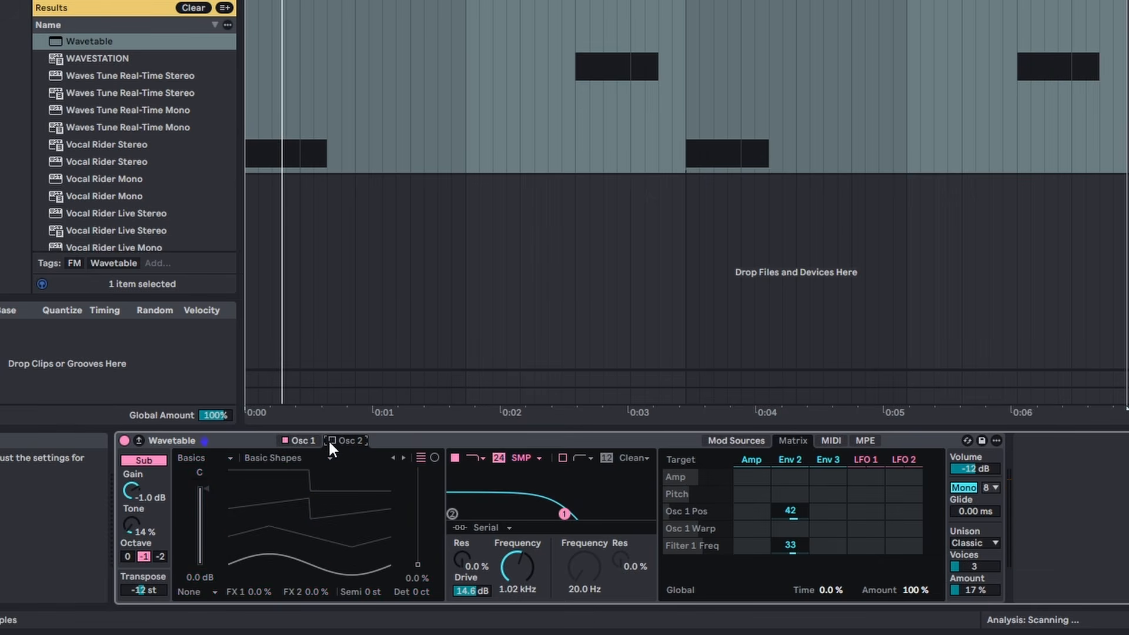
click(330, 440)
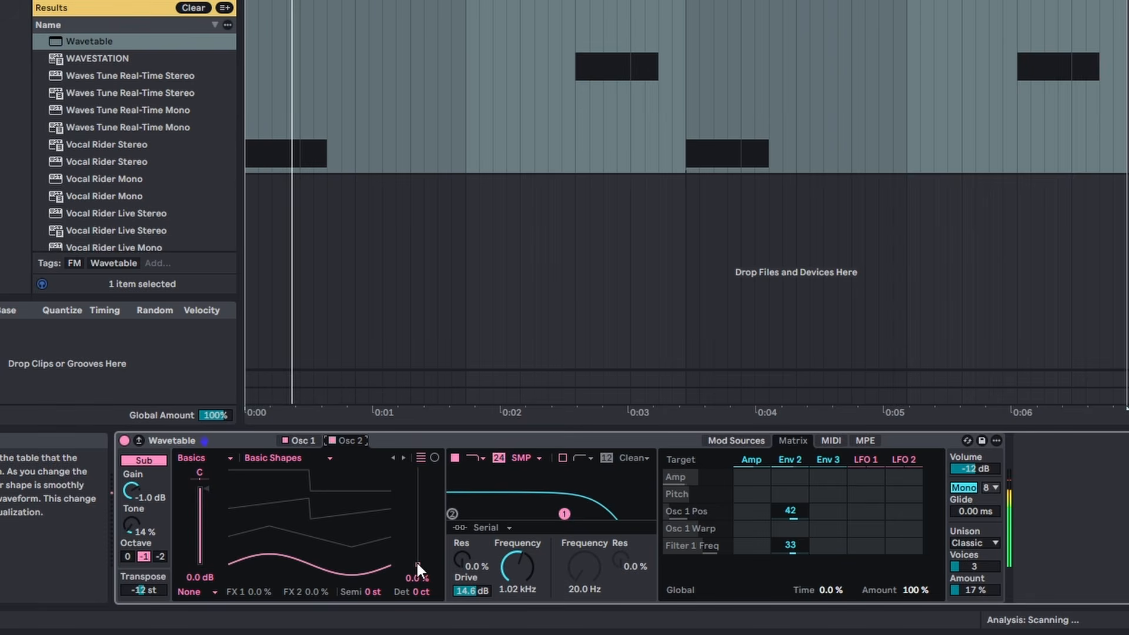
drag(415, 560, 416, 521)
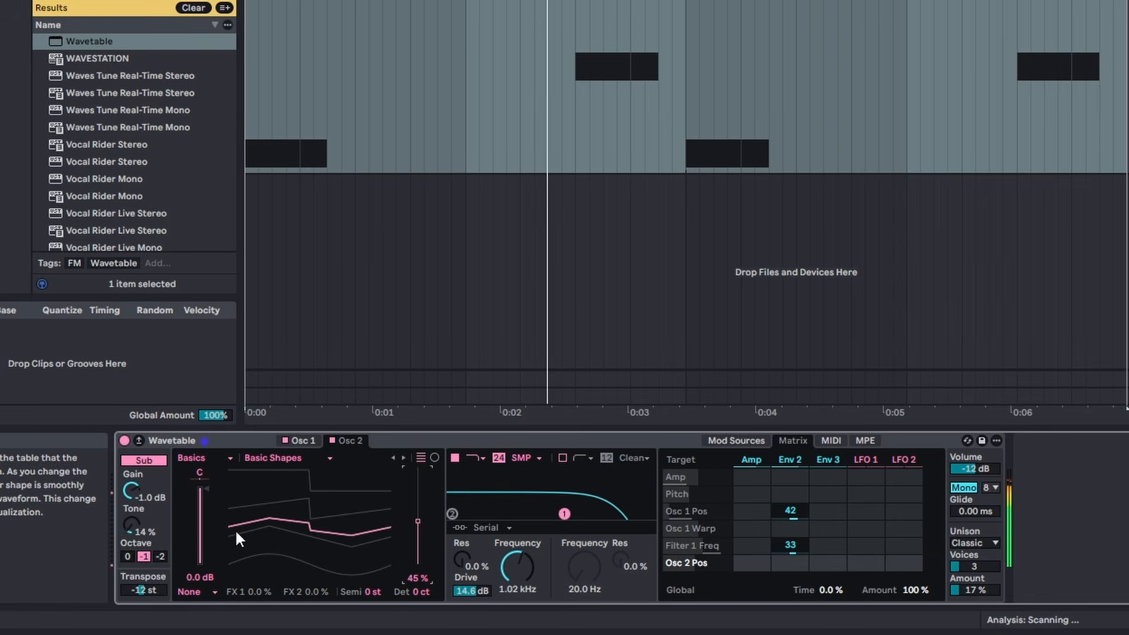
click(197, 490)
drag(200, 489, 200, 492)
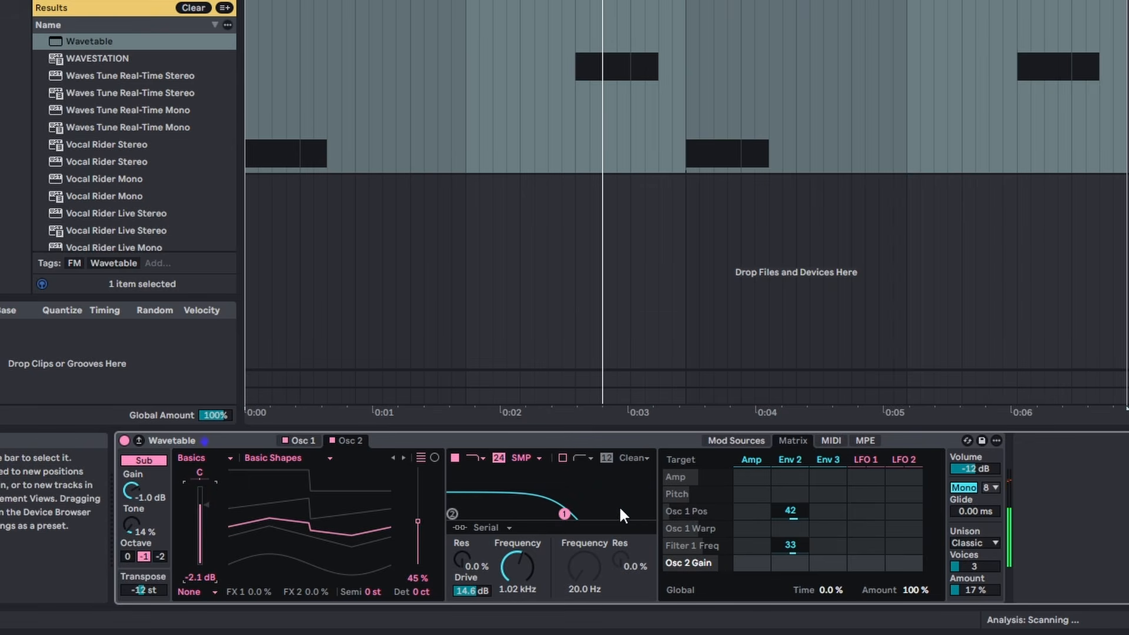
Assign Env 2 to modulate the Osc 2 position by an amount of 14 in the modulation matrix
click(424, 578)
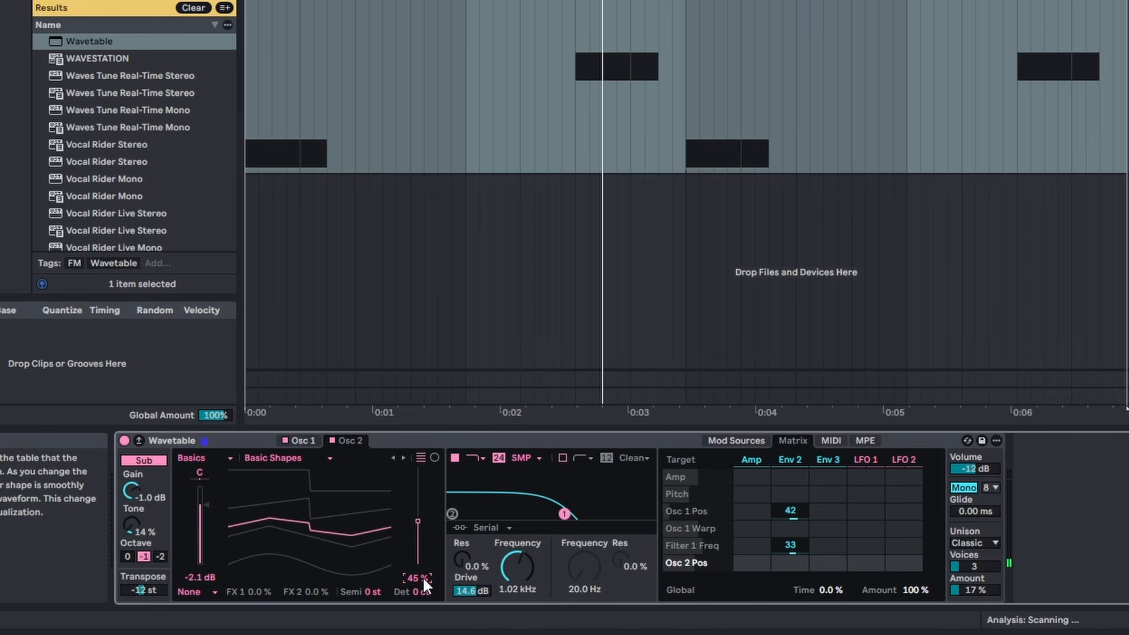
click(788, 564)
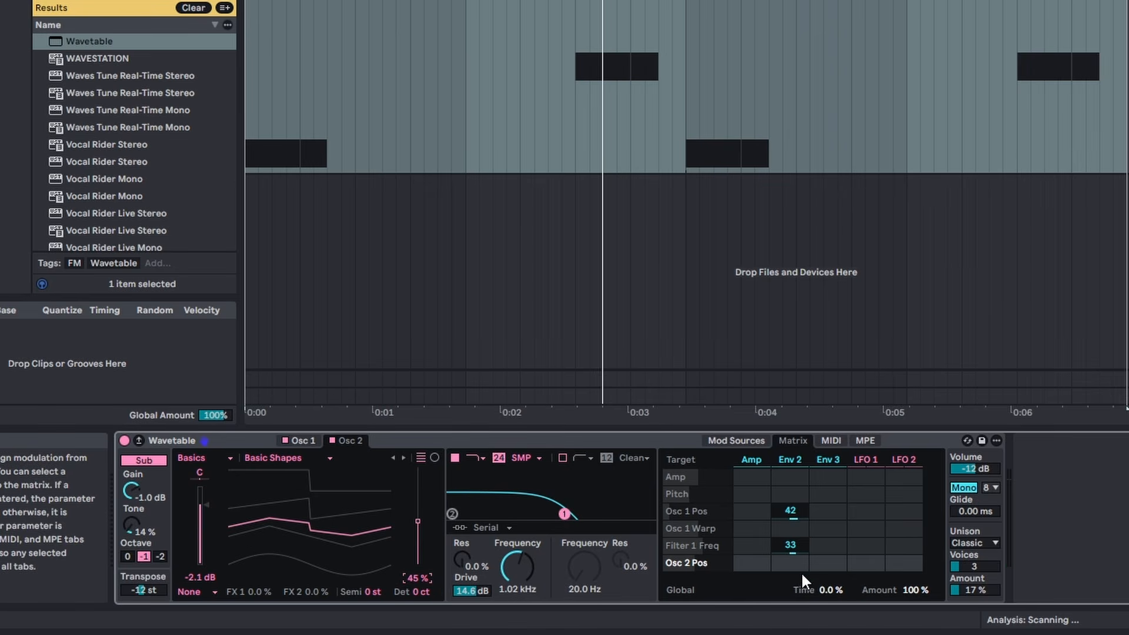
key(space)
drag(791, 564, 790, 547)
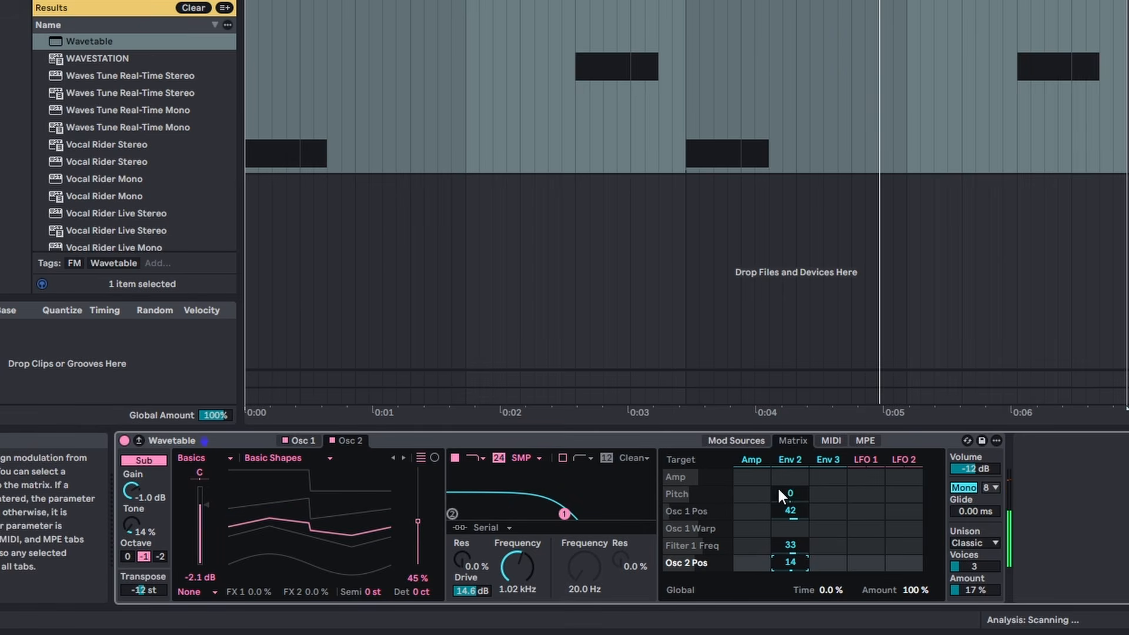
Set the Amp envelope's attack to 3.77 ms
click(746, 441)
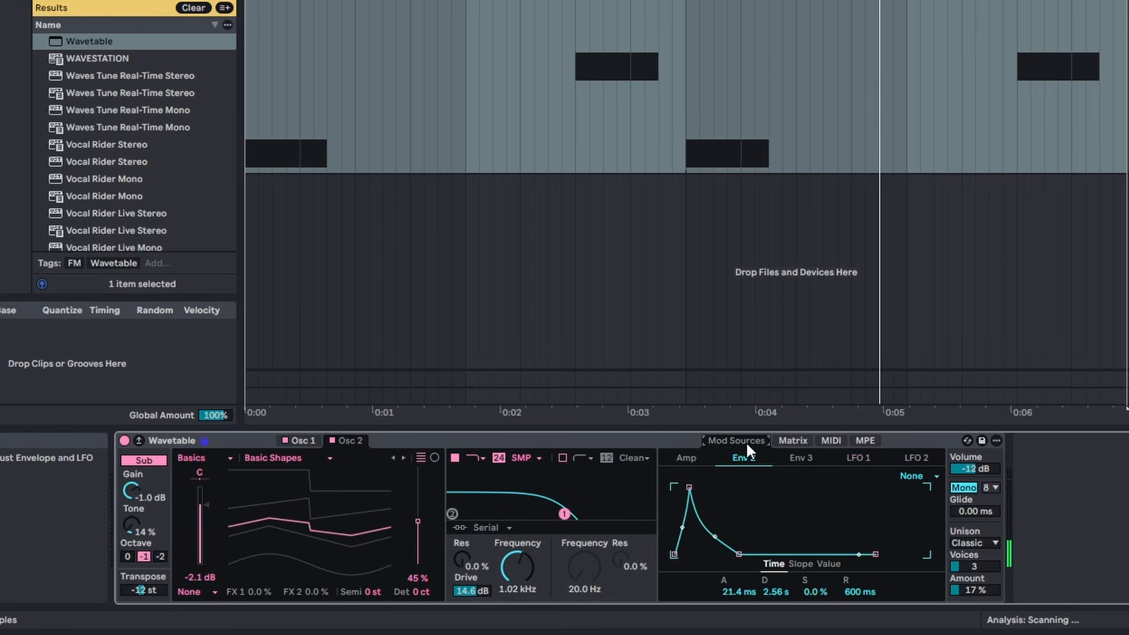
click(686, 454)
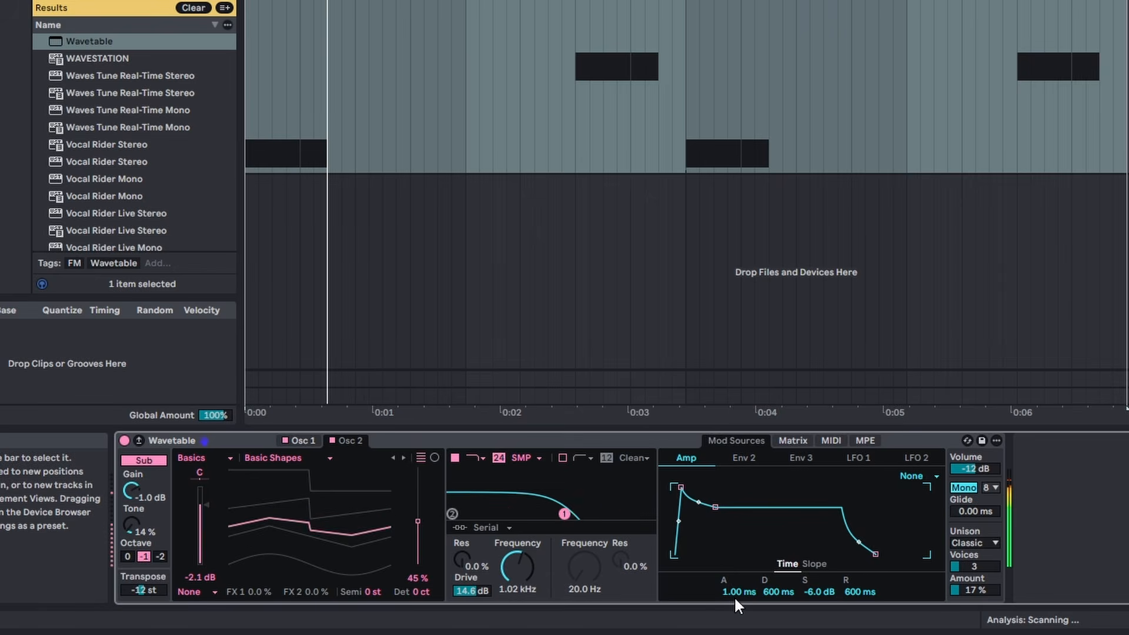
drag(734, 593, 734, 573)
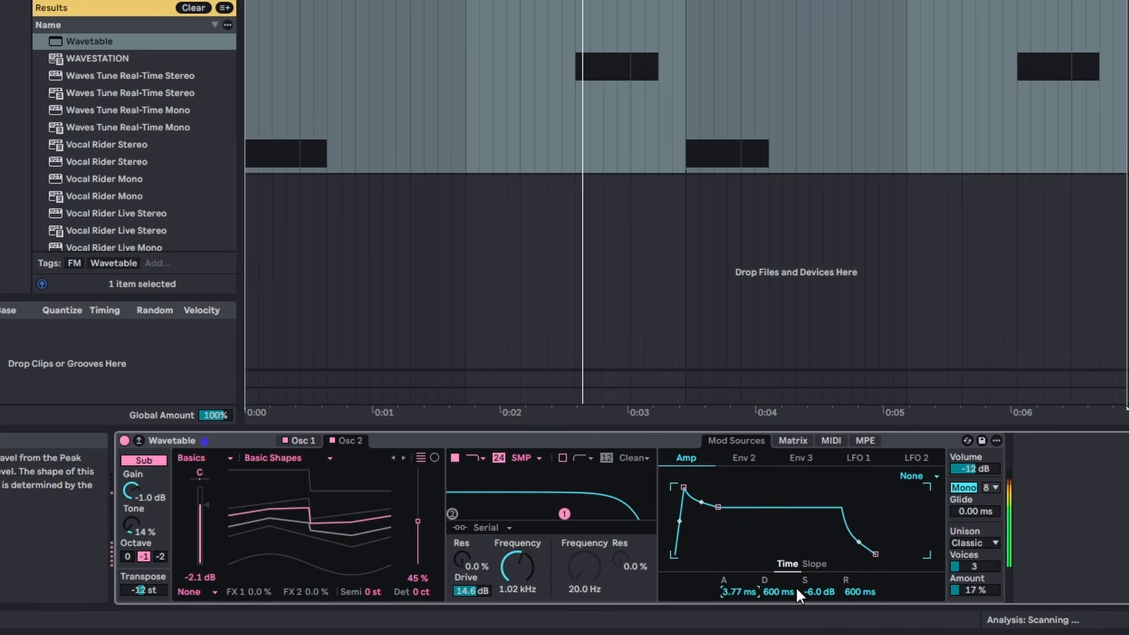
Set the Amp envelope's sustain to -1.9 dB and its release to 47.3 ms
drag(820, 592, 860, 625)
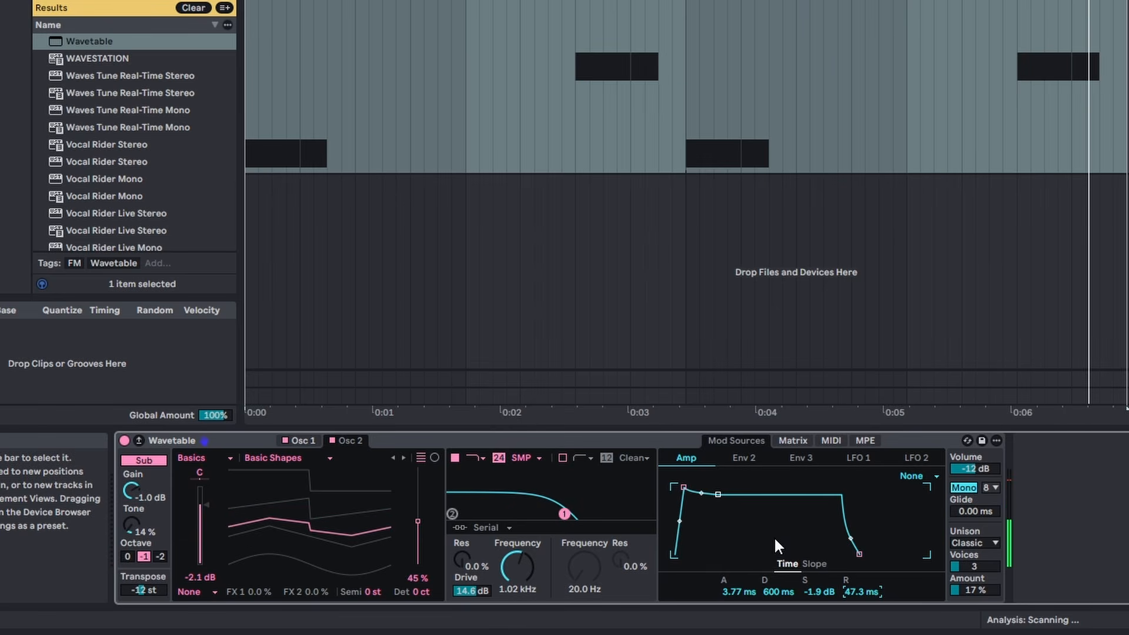
Add a Utility after Wavetable with Bass Mono enabled at 500 Hz and the stereo width at 75%
key(ctrl+f)
text(ut)
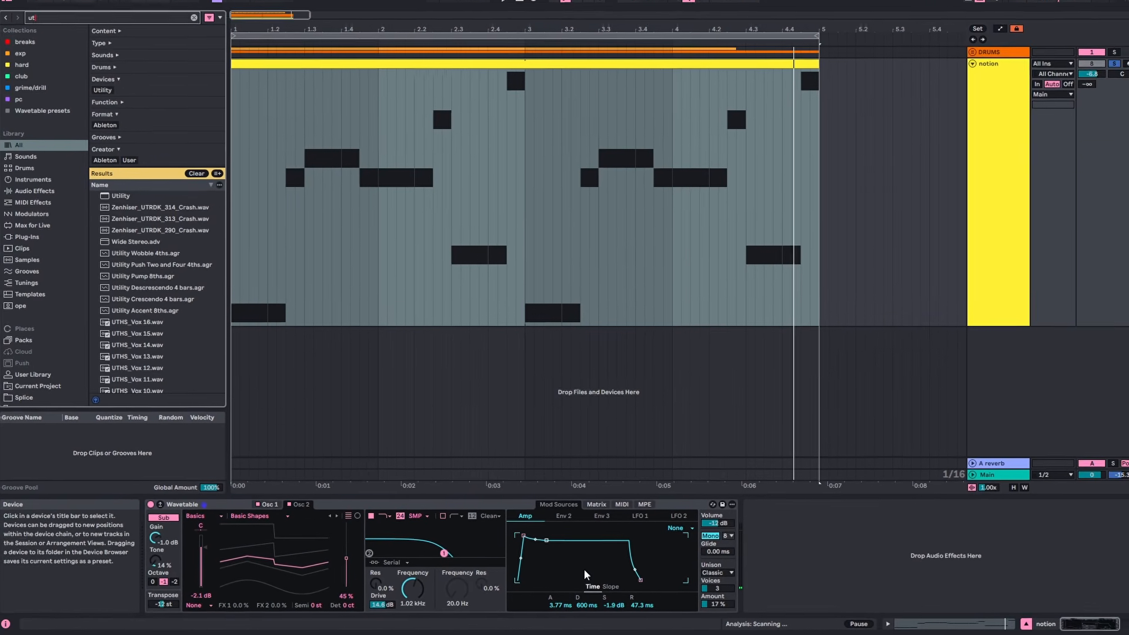
key(Down)
key(Return)
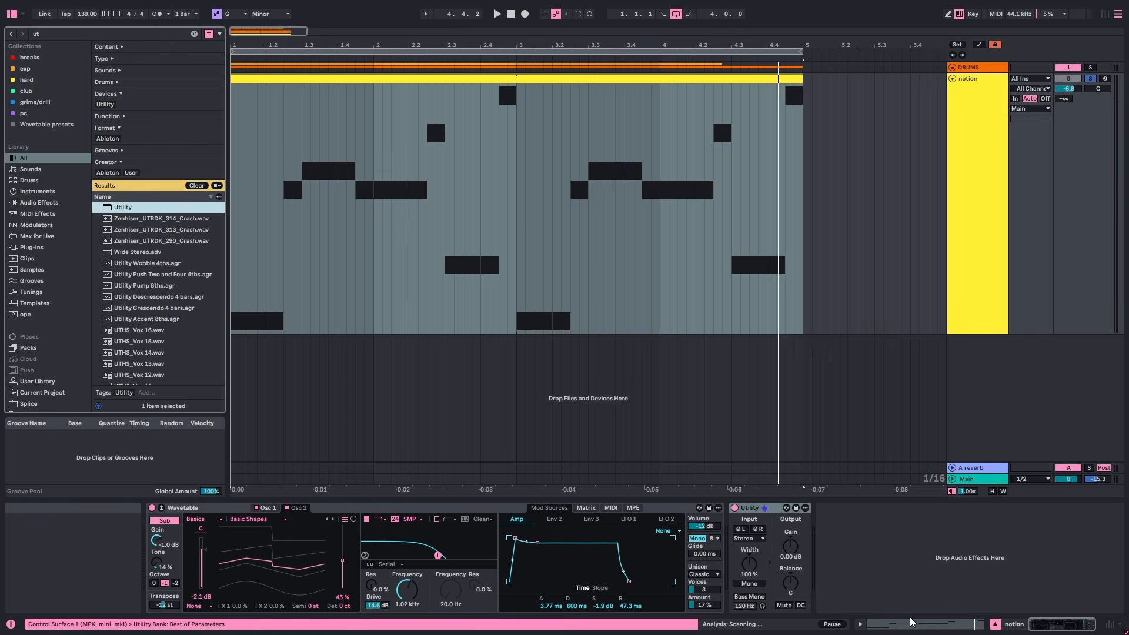
click(762, 599)
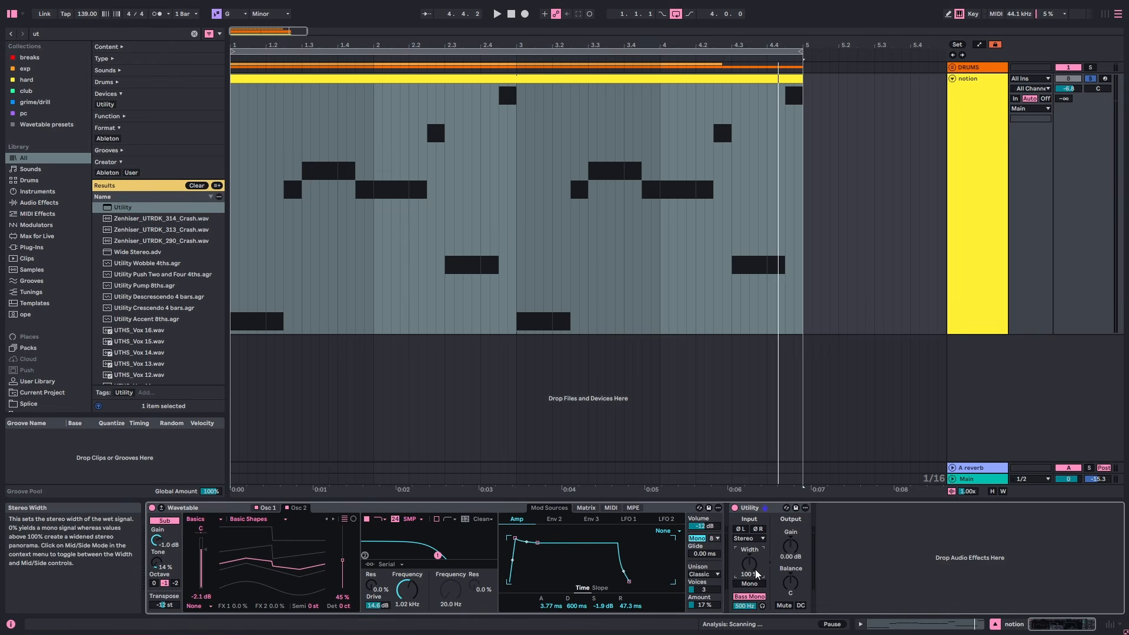
key(space)
drag(757, 574, 756, 581)
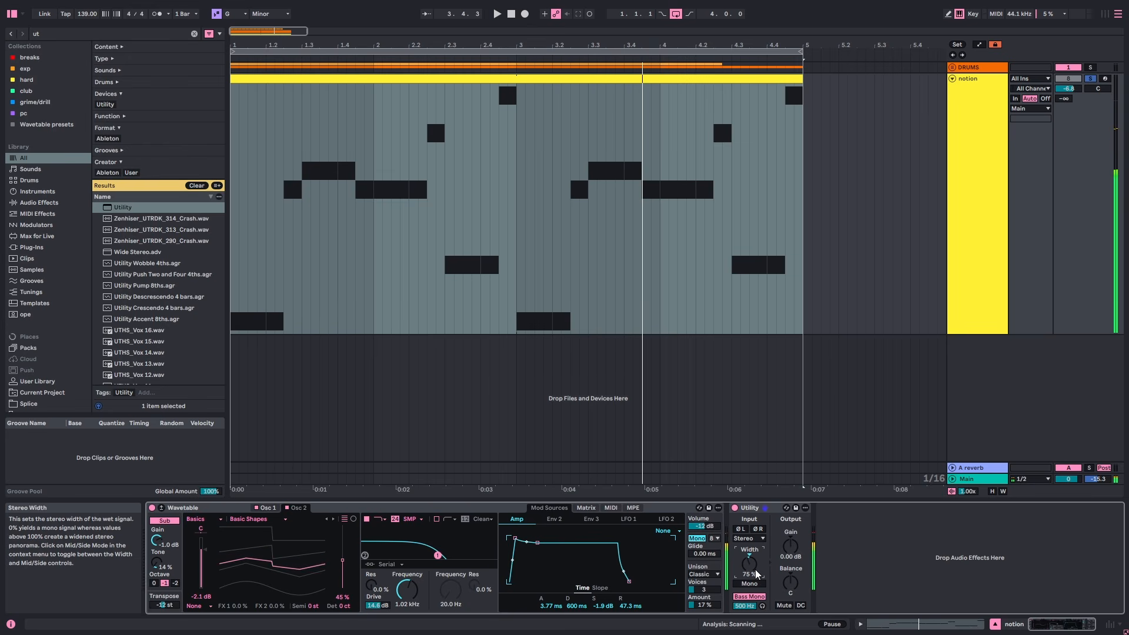
Add an EQ Eight after the Utility on the bass track
key(ctrl+f)
text(eq)
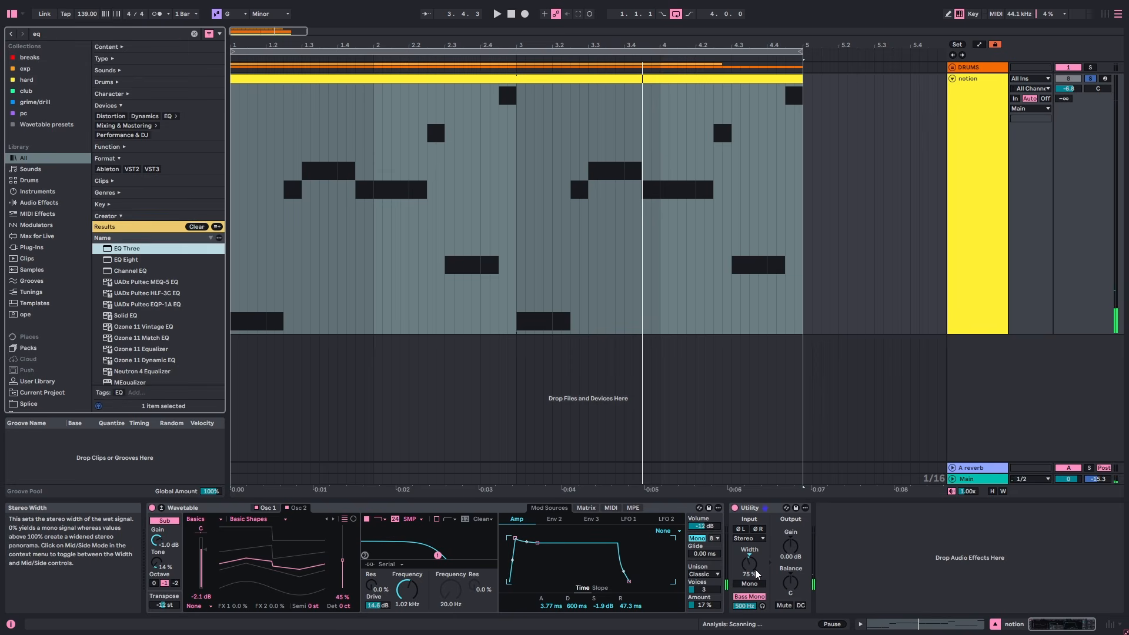
key(Down)
key(Return)
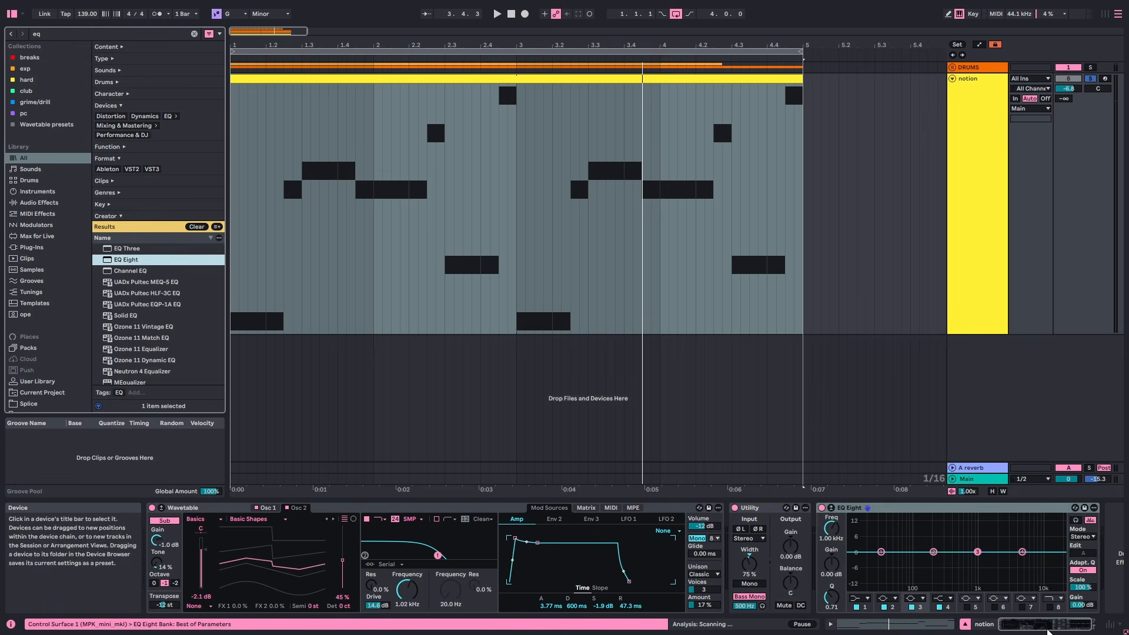
Boost EQ Eight band 2 by 2.36 dB at 87.6 Hz and compare the sound with the EQ bypassed
click(890, 614)
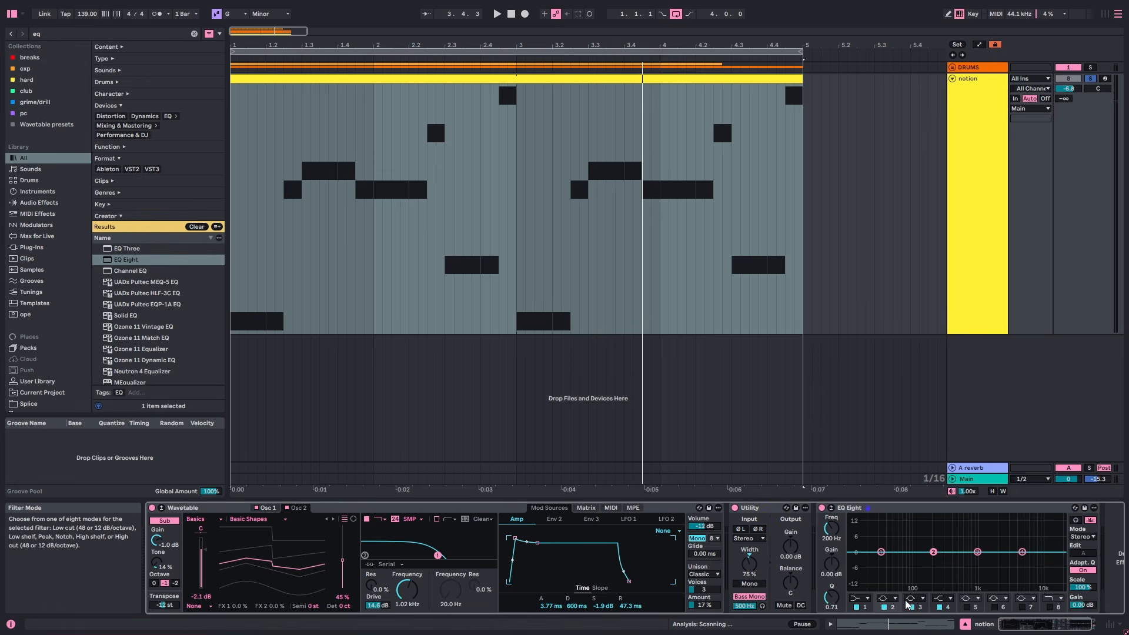
key(space)
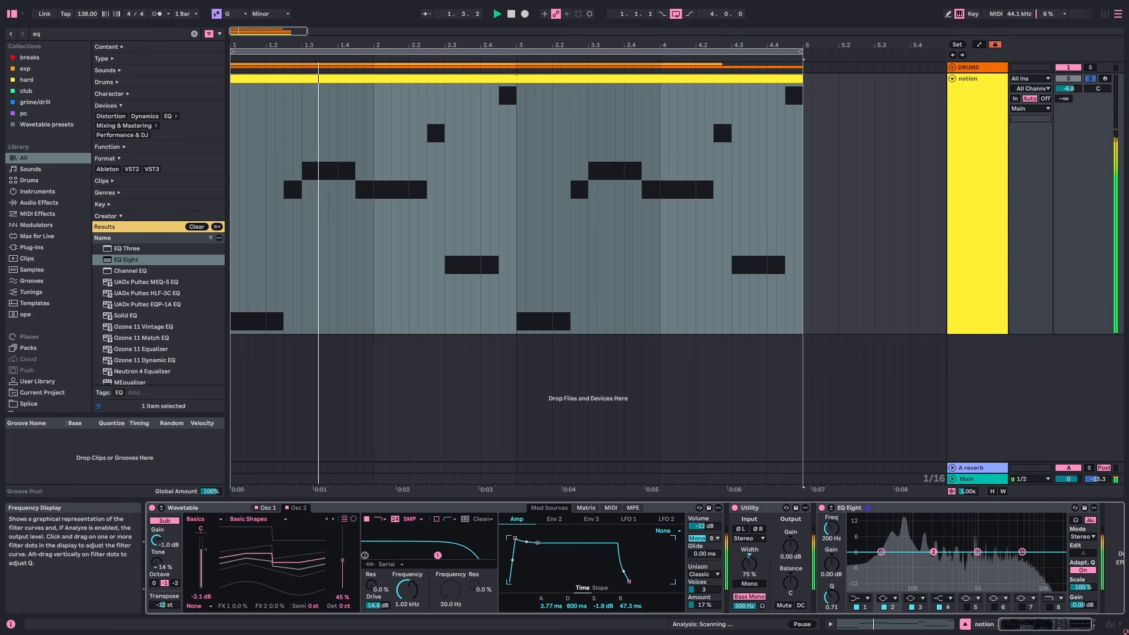
drag(933, 552, 908, 544)
drag(907, 546, 909, 547)
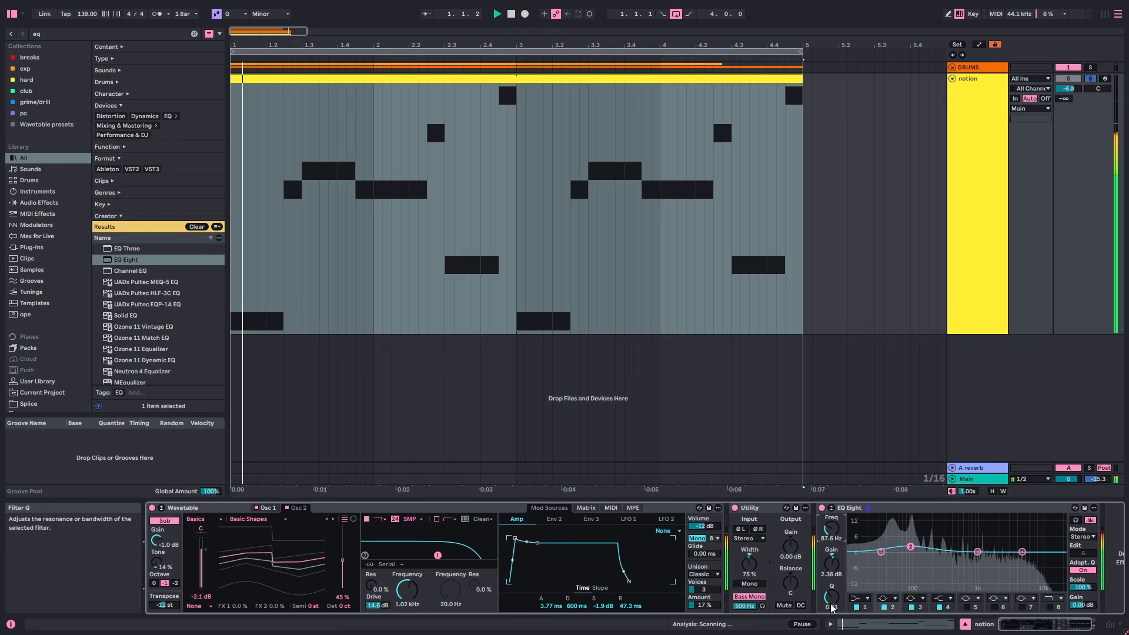
drag(830, 527, 829, 519)
click(822, 508)
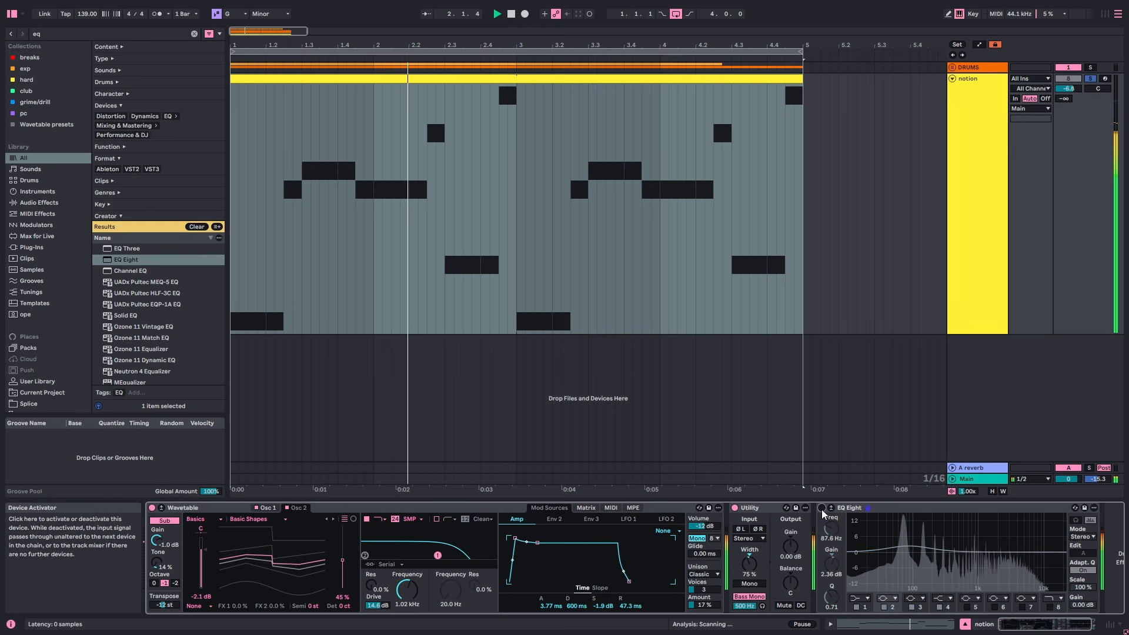
click(821, 508)
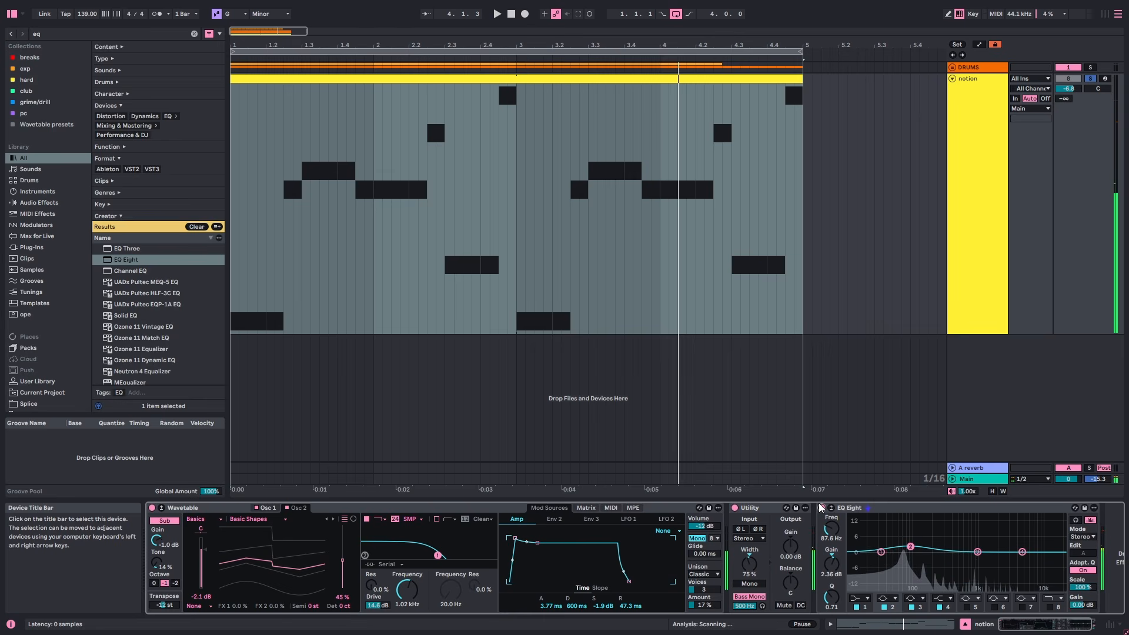
Add a Saturator at the end of the bass track's device chain
key(ctrl+f)
text(satu)
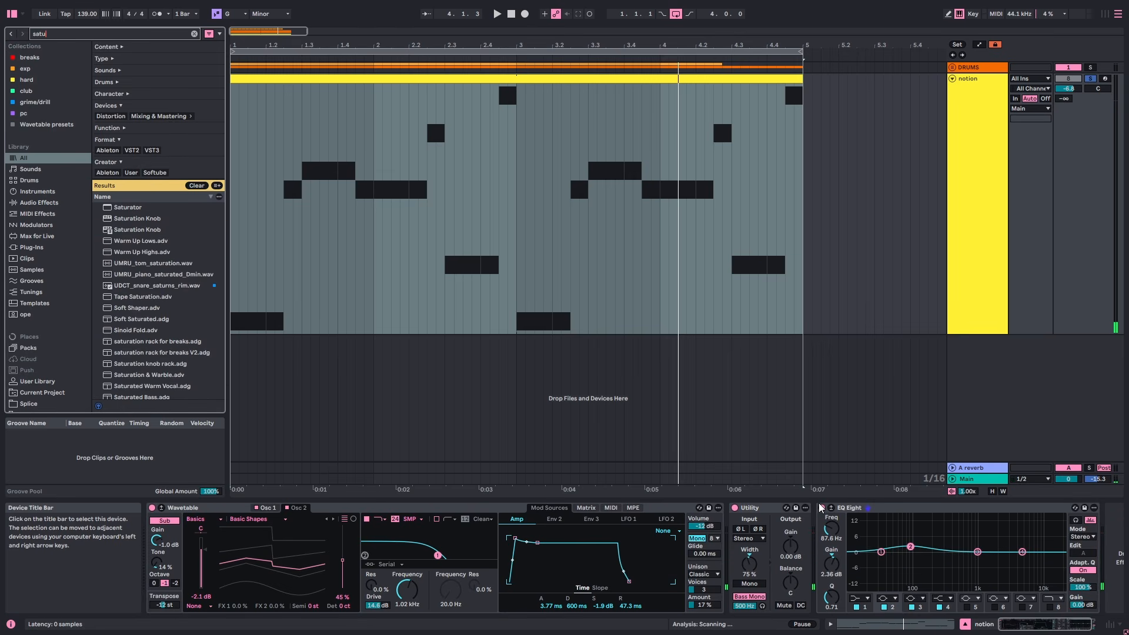
key(Down)
key(Return)
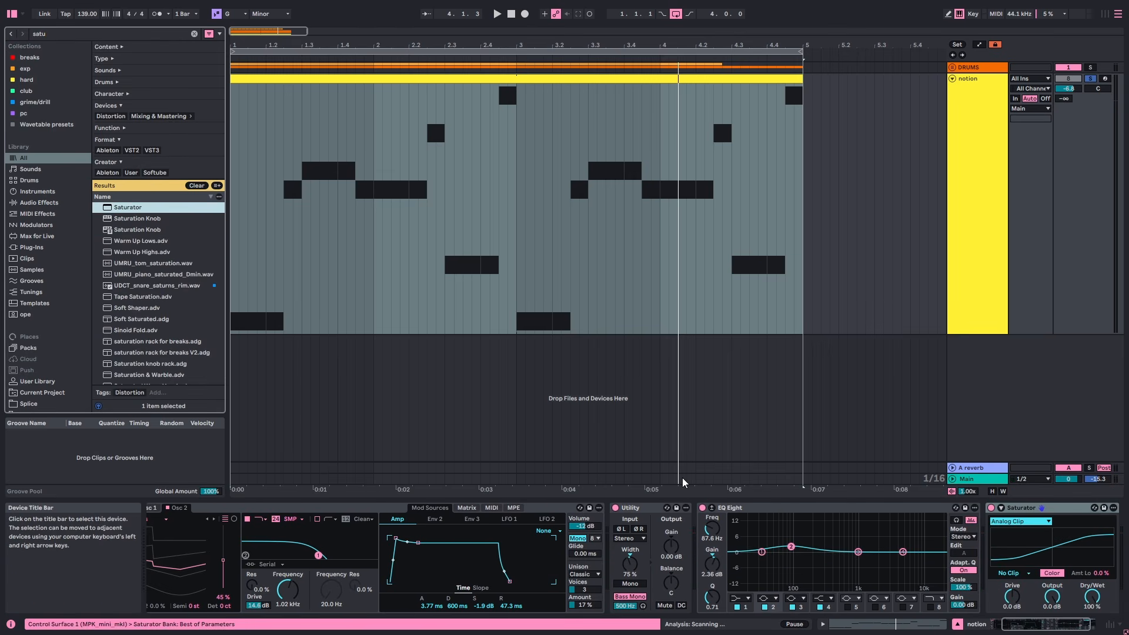
drag(1024, 626, 1048, 627)
Set the Saturator to 9.9 dB drive, -6.3 dB output and 51% dry/wet with Soft Clip post-clipping
key(space)
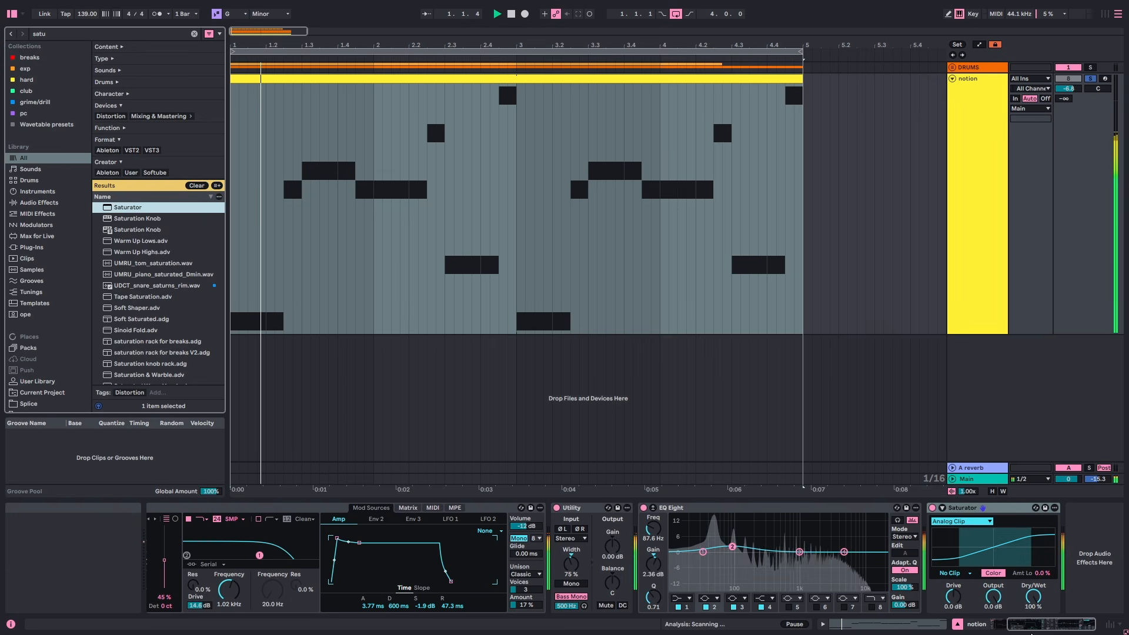
drag(959, 593, 993, 615)
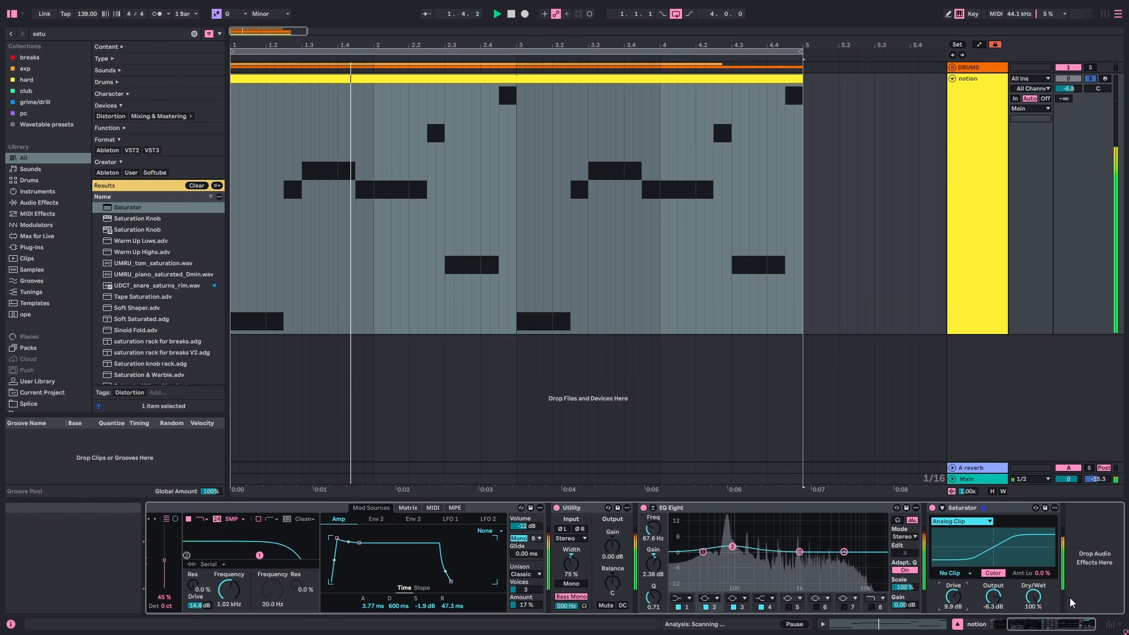
mouse_move(1033, 596)
mouse_down()
mouse_move(1033, 613)
mouse_move(1036, 598)
mouse_up()
click(962, 573)
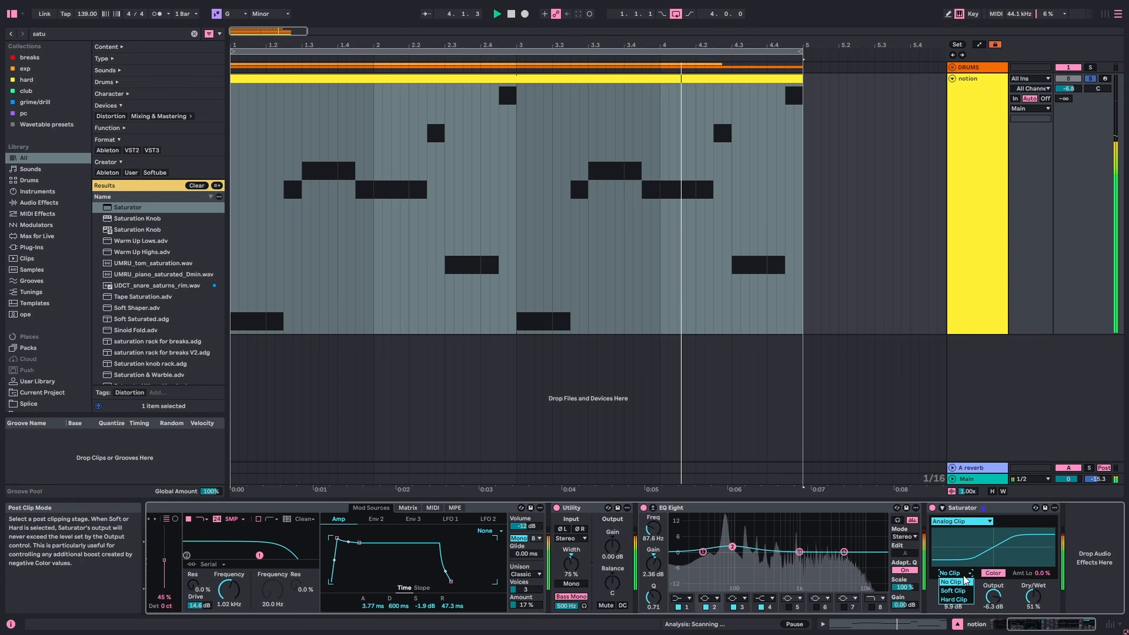
click(965, 589)
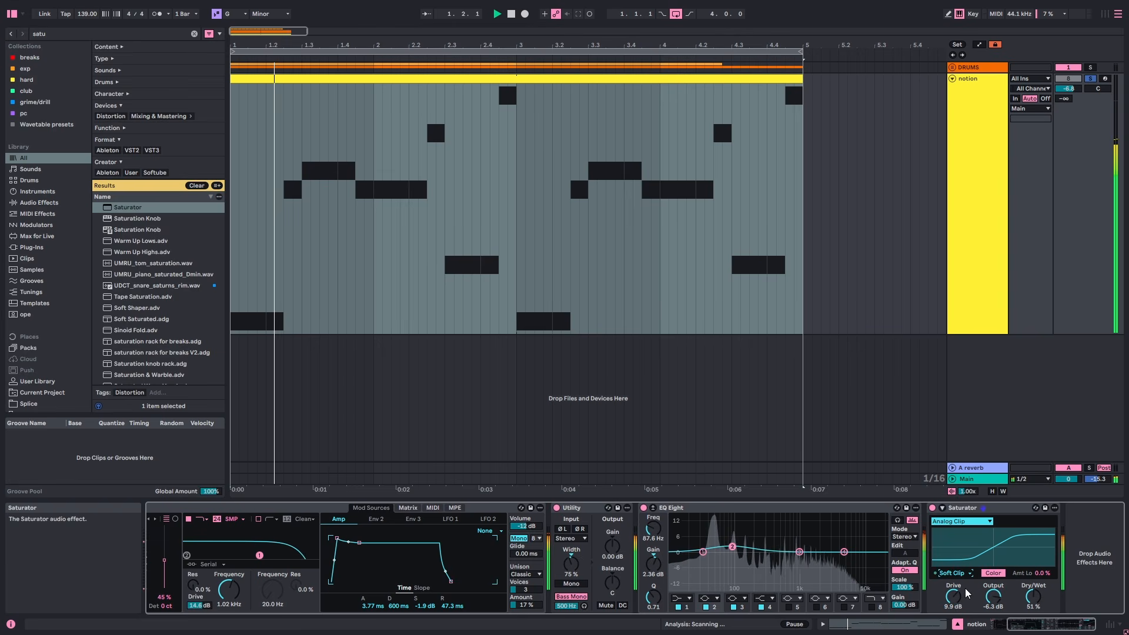
Expand the Saturator and set its color curve's high amount to -62%, frequency to 9.50 kHz and width to 97%
click(947, 509)
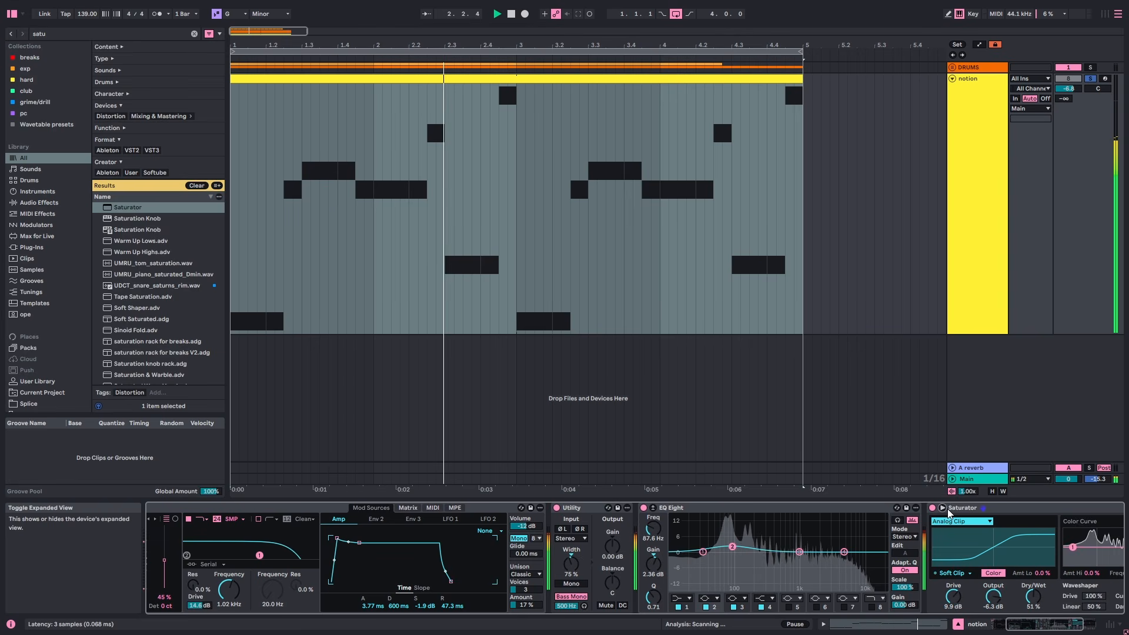
drag(1053, 625, 1090, 625)
key(space)
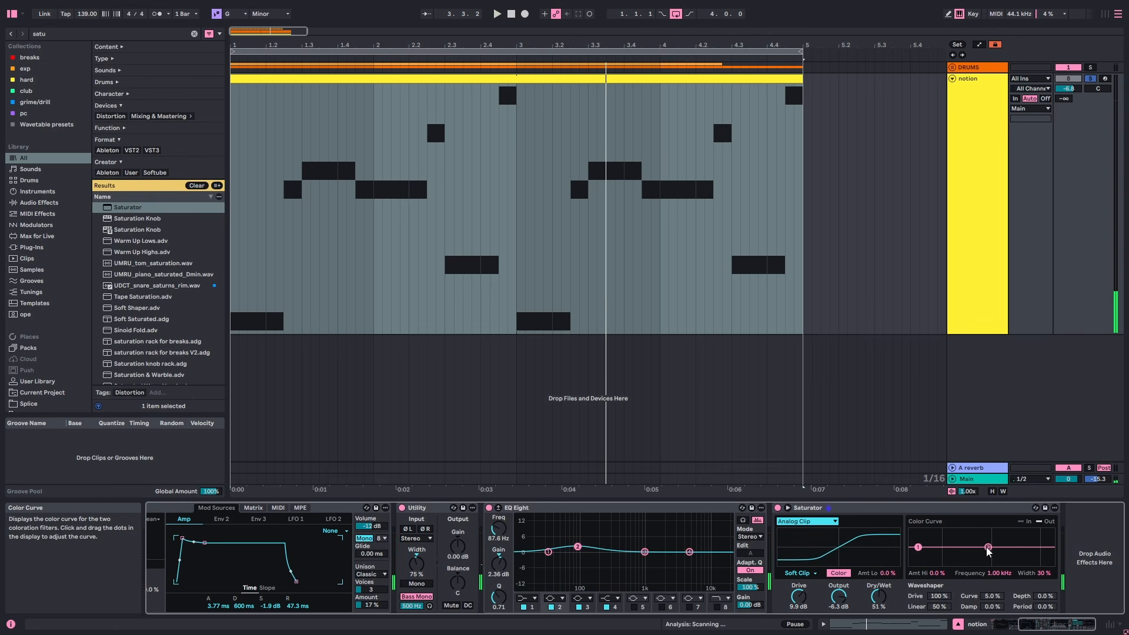
drag(988, 547, 998, 547)
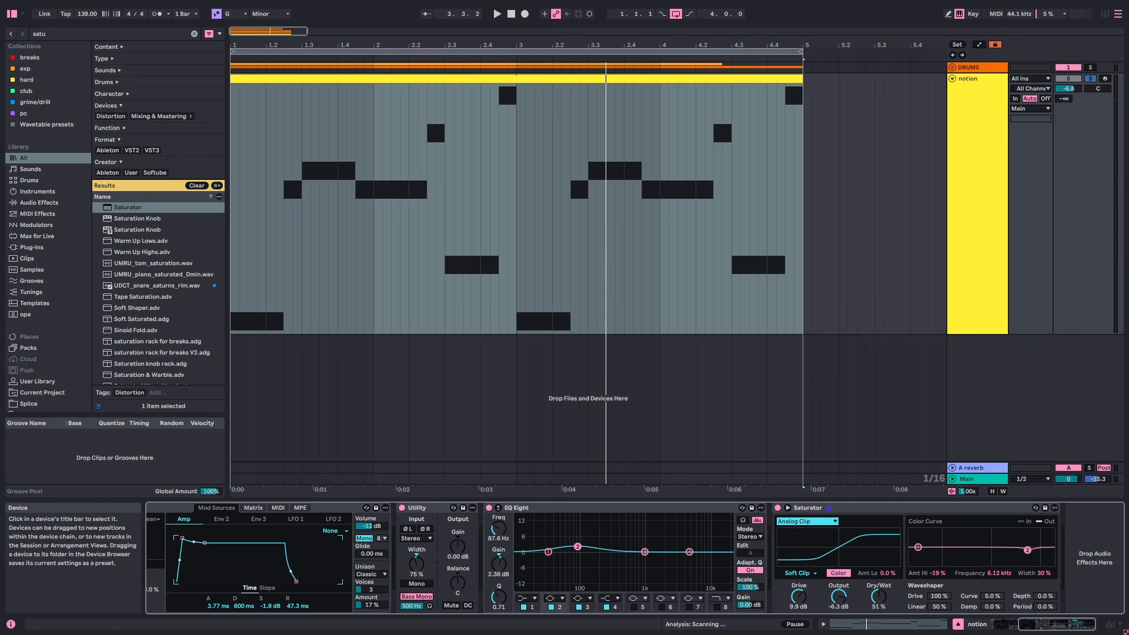
key(space)
drag(1031, 554, 1051, 532)
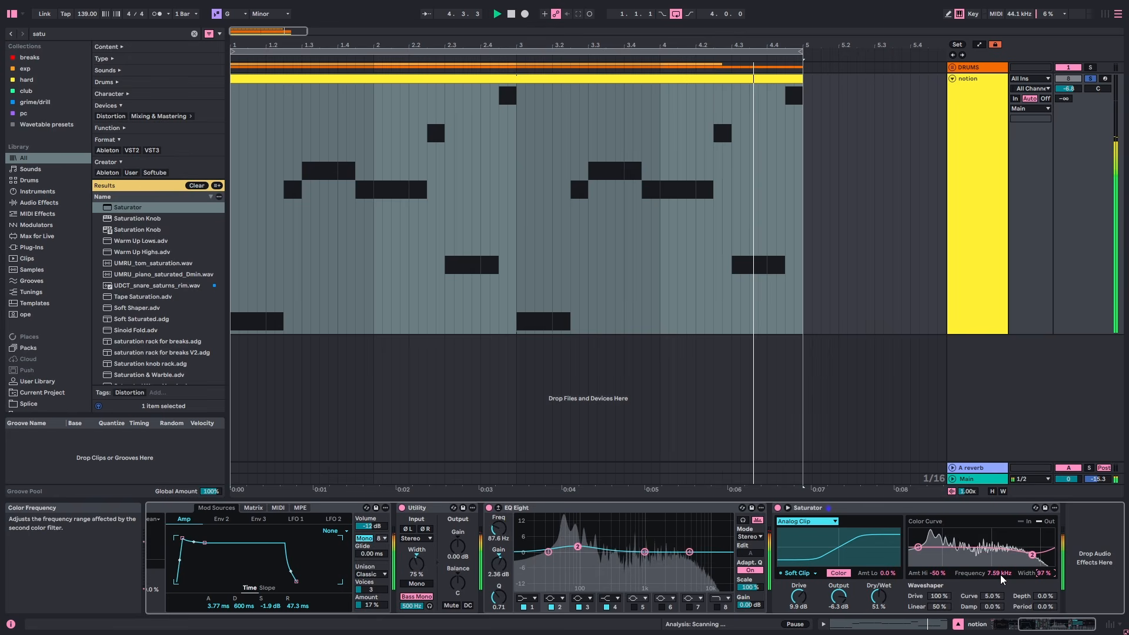
drag(1000, 573, 999, 575)
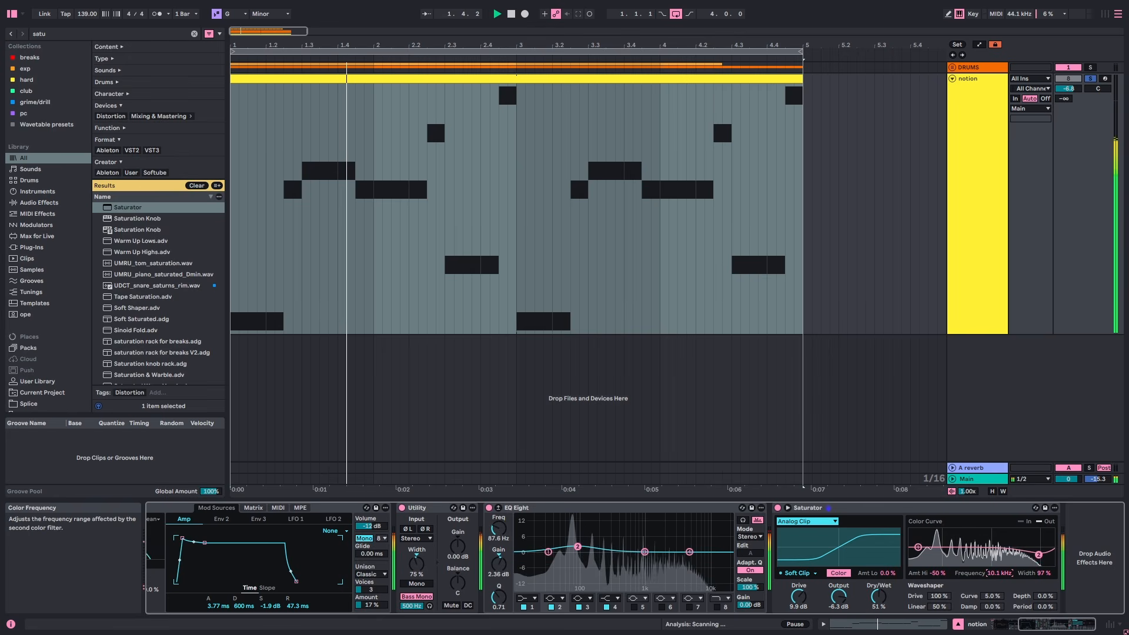
key(ctrl+z)
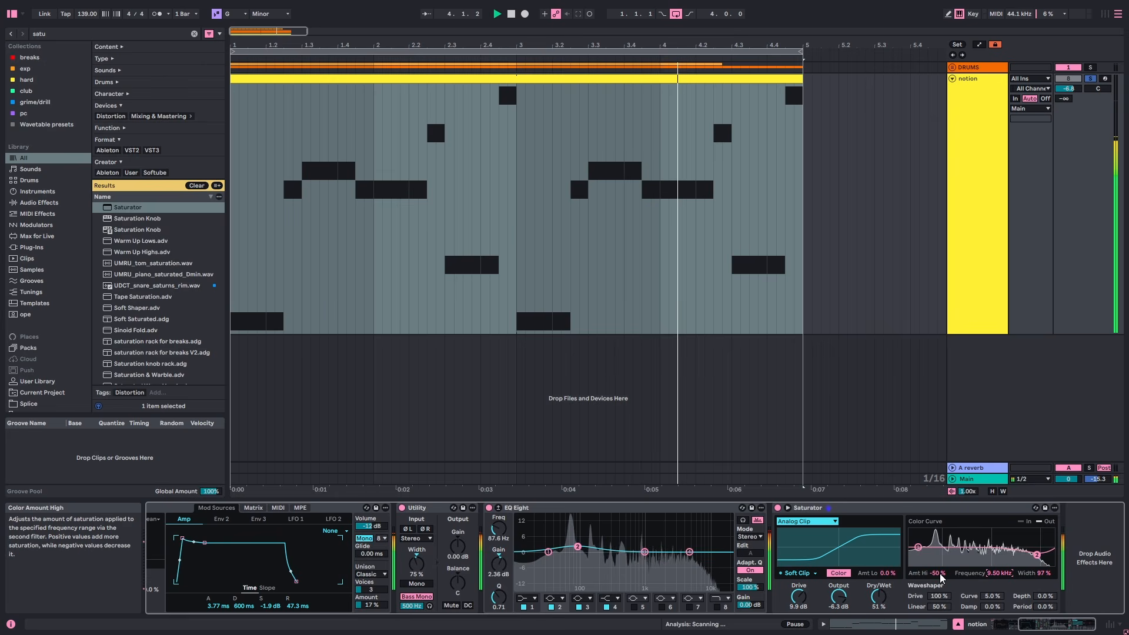
drag(940, 574, 944, 609)
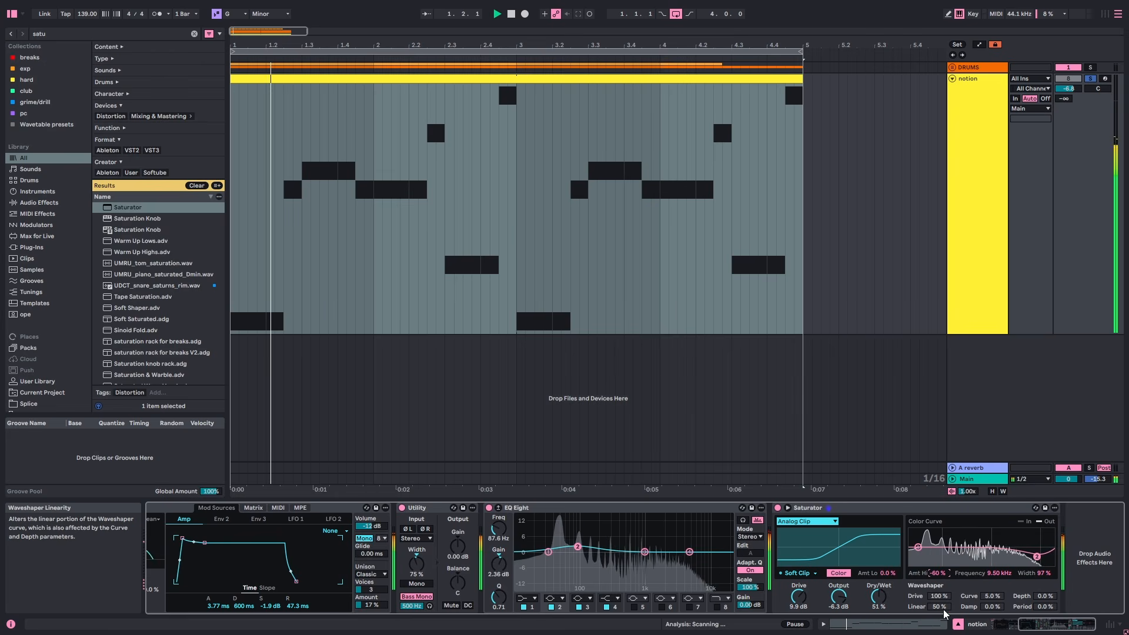
Compare the bass with the Saturator bypassed and active, leaving it enabled, and stop playback
click(777, 508)
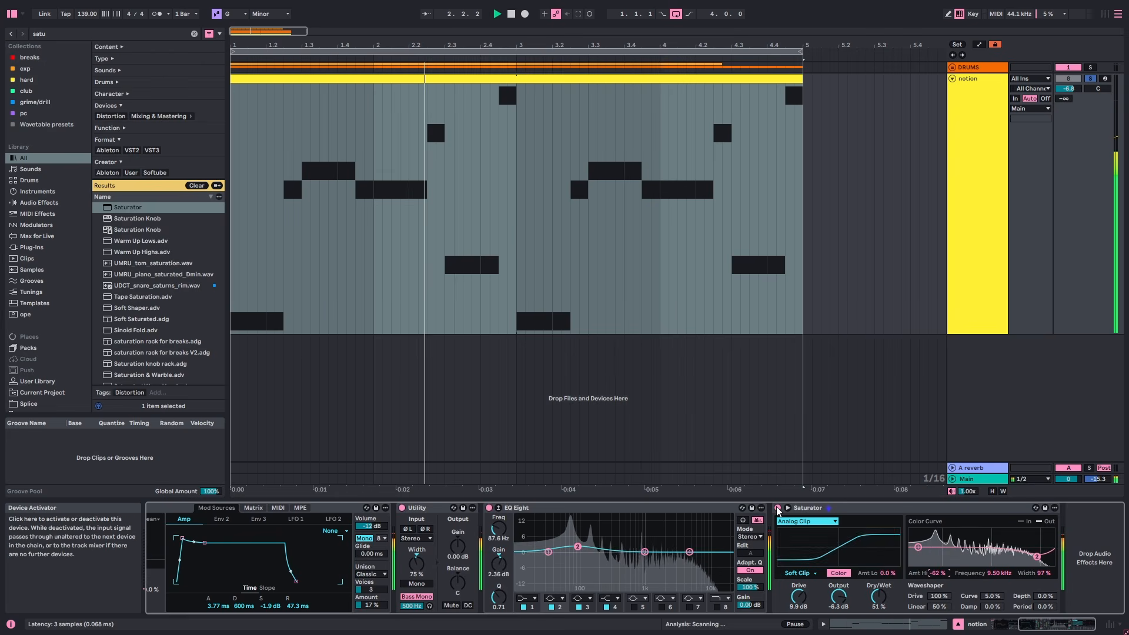
click(776, 508)
click(777, 508)
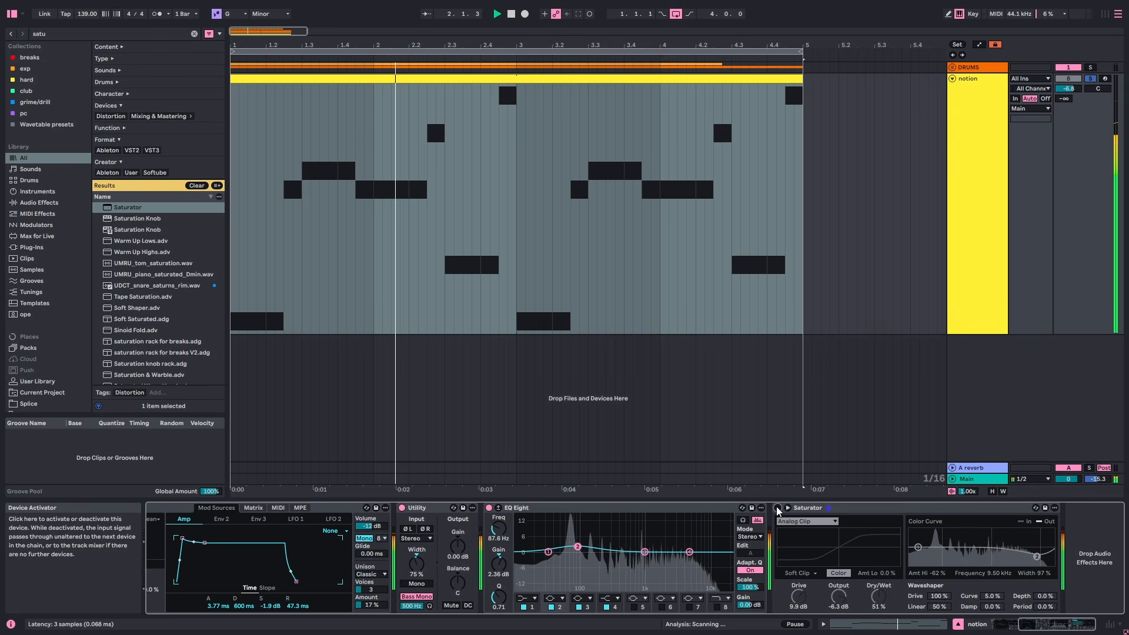
click(776, 508)
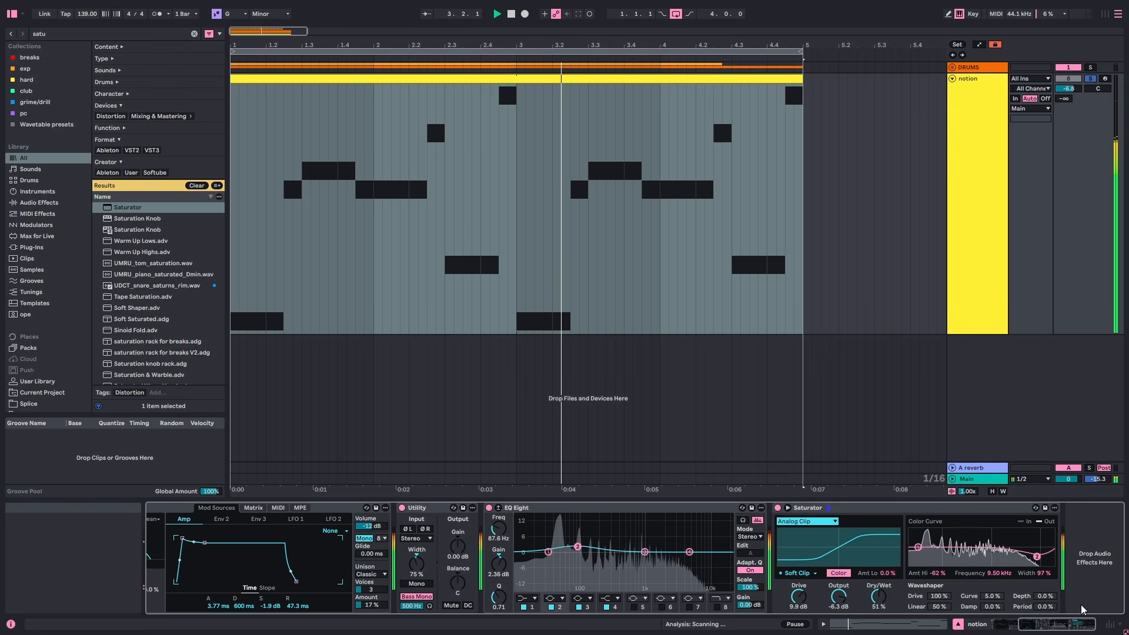
key(space)
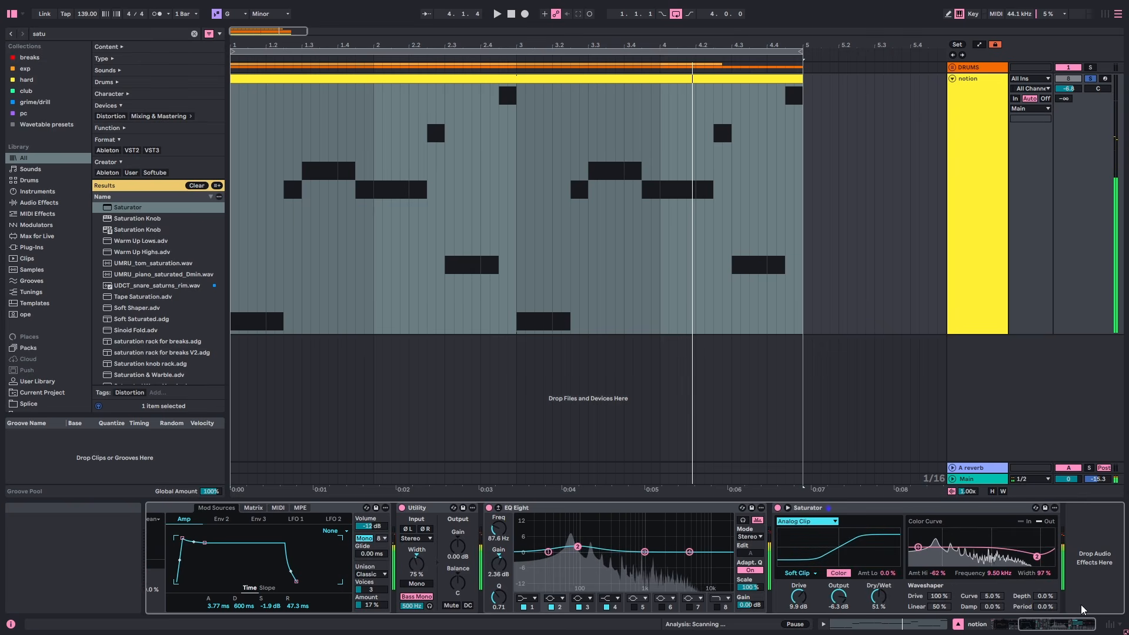
Add a second EQ Eight after the Saturator, set its band 1 to a low cut at 30 Hz, and audition the result
key(ctrl+f)
text(eq)
key(Down)
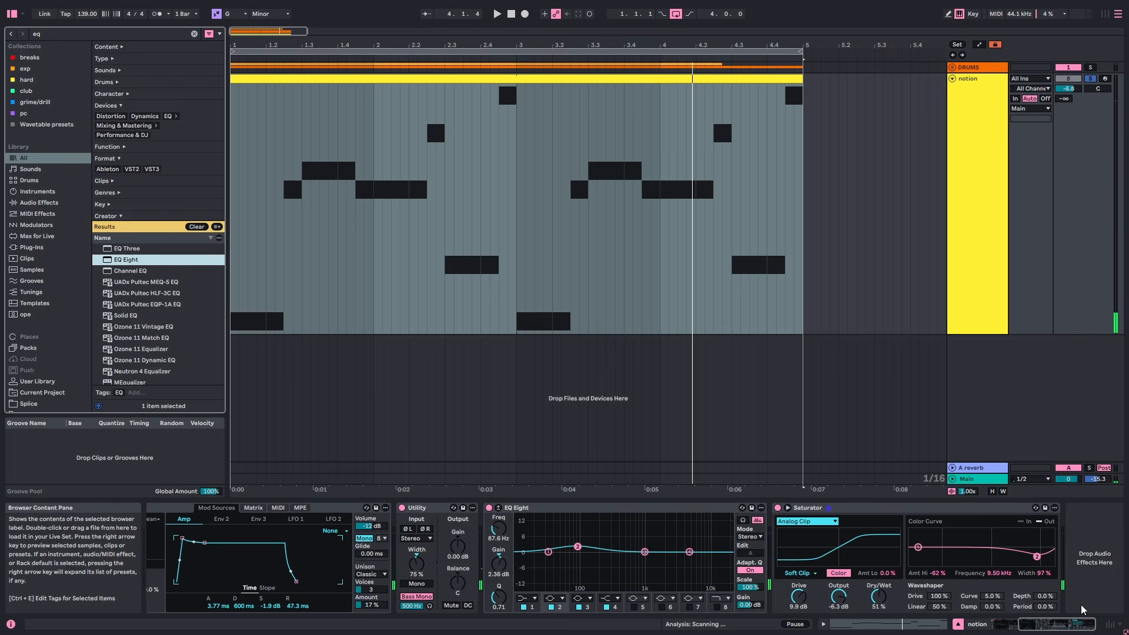
key(Return)
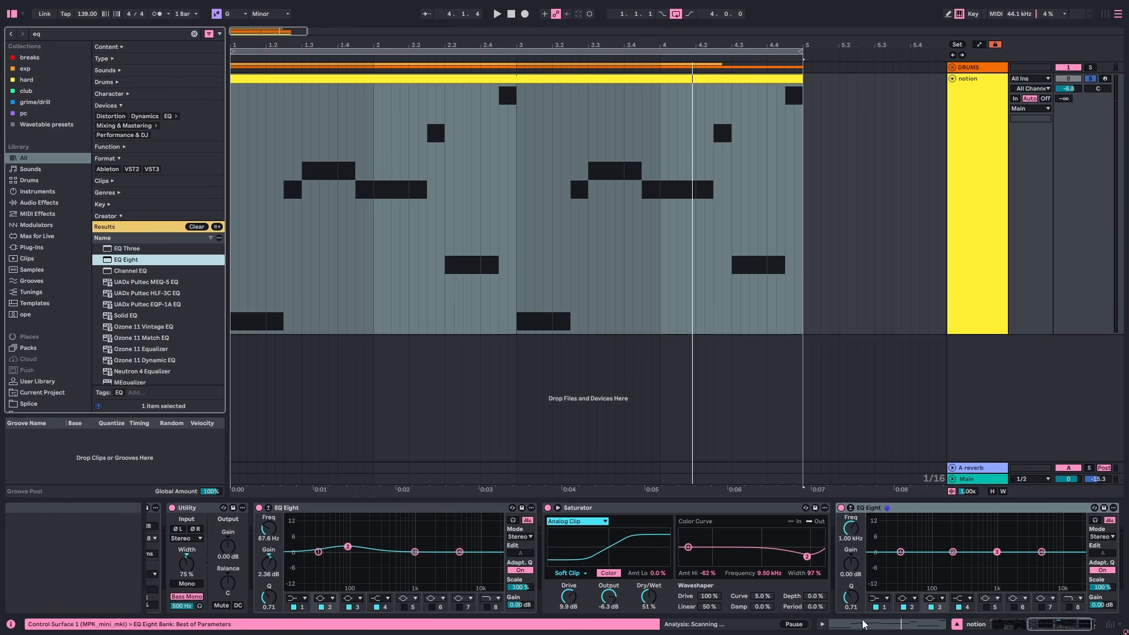
click(878, 602)
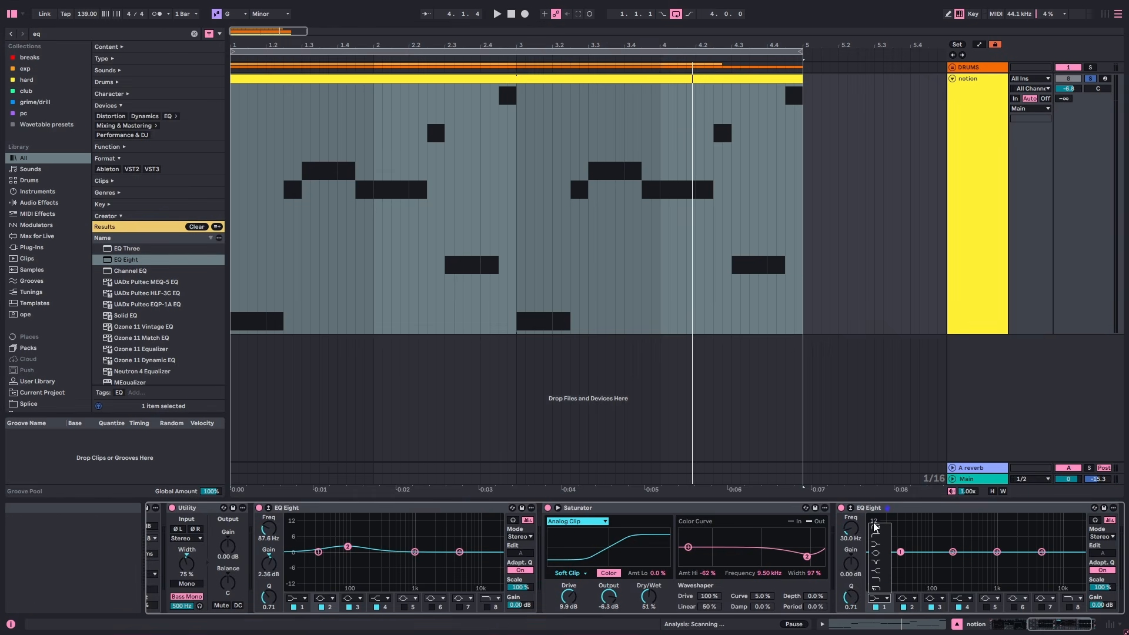
key(space)
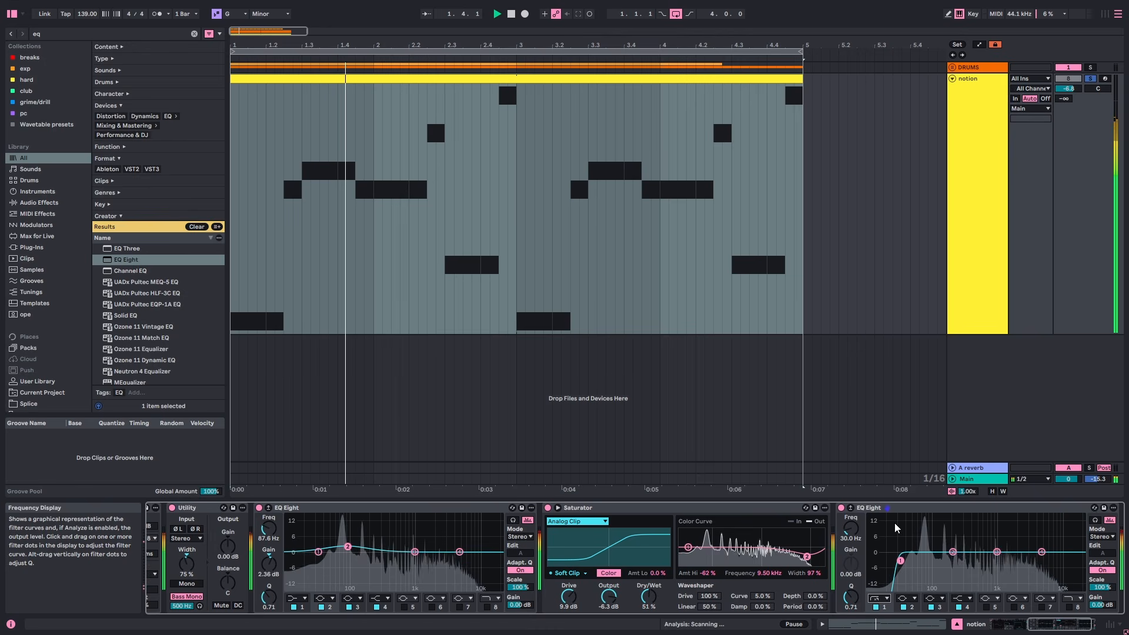
key(space)
Add a Chorus-Ensemble after the second EQ Eight and start playback
key(ctrl+f)
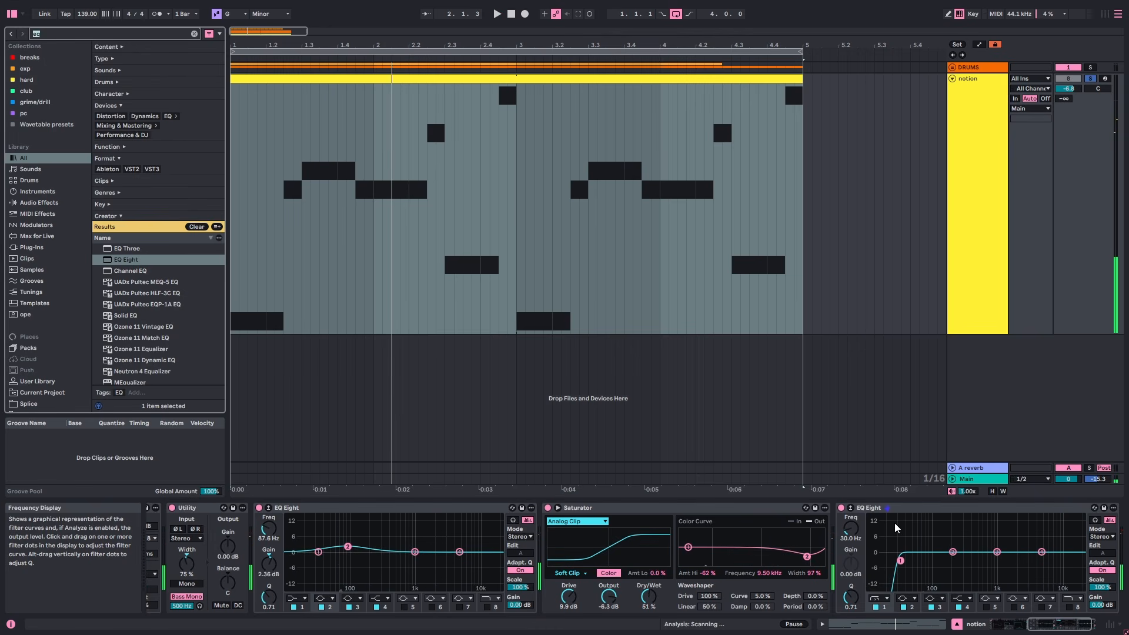
text(chorus)
key(Down)
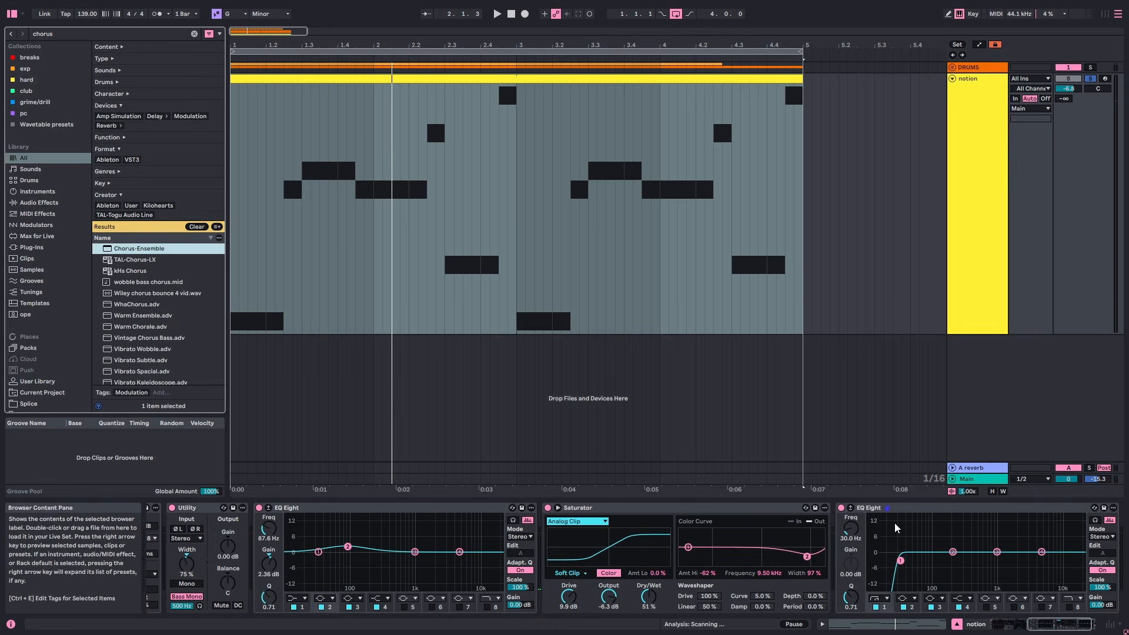
key(Return)
key(space)
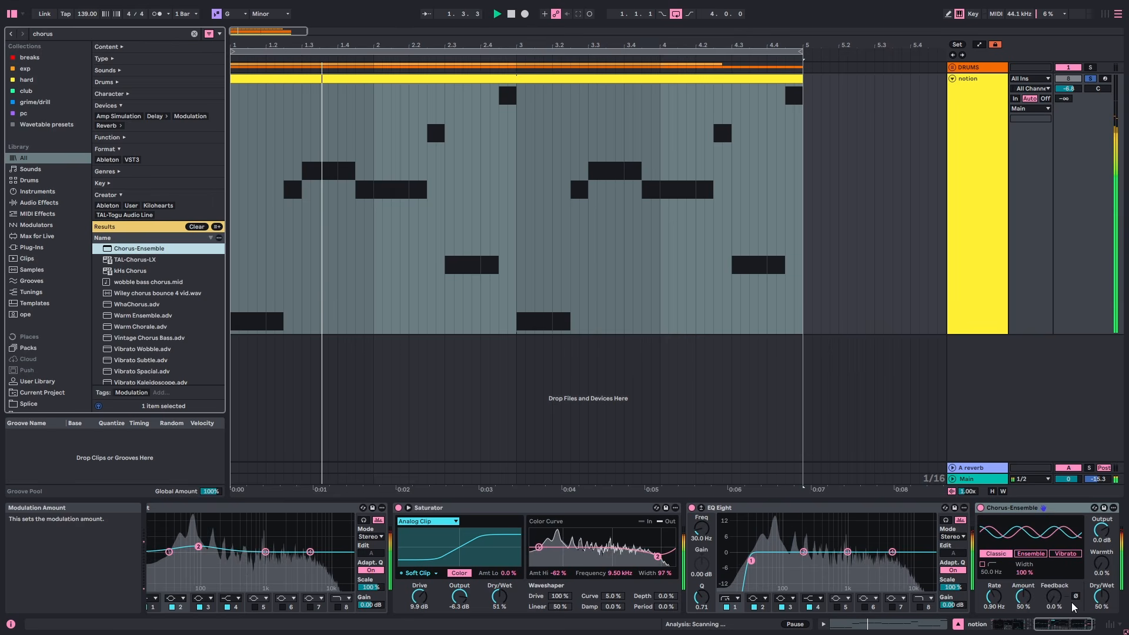
Set the Chorus-Ensemble to Ensemble mode with 71% amount, 0.35 Hz rate, 19% dry/wet and its high-pass filter enabled at 2.00 kHz
click(1088, 625)
drag(1051, 606, 1050, 603)
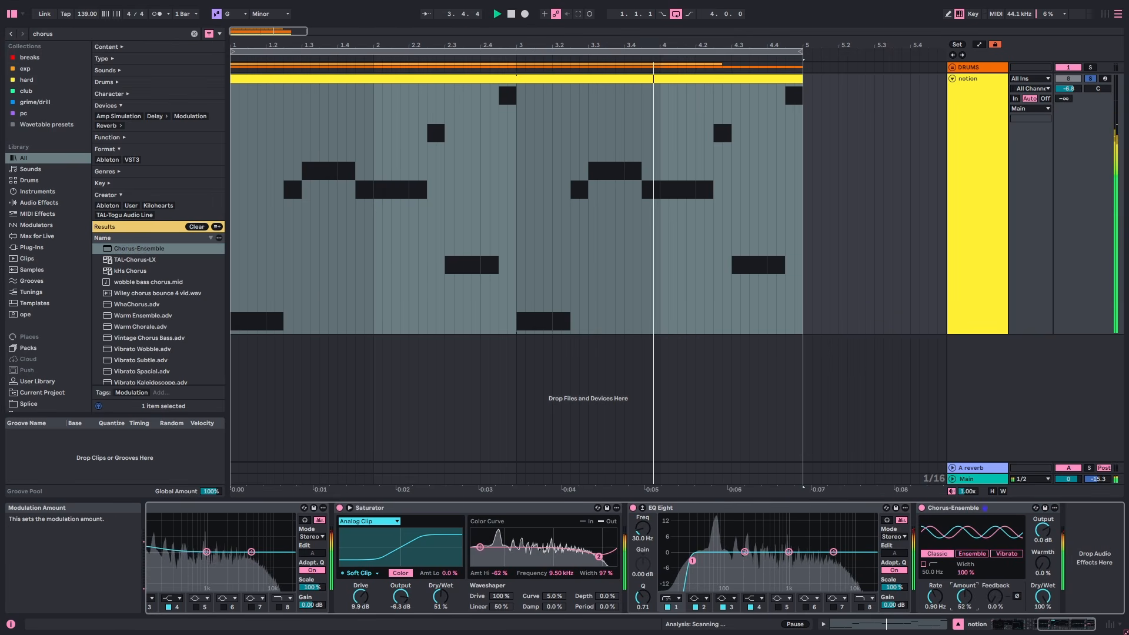
drag(965, 596, 964, 585)
click(972, 554)
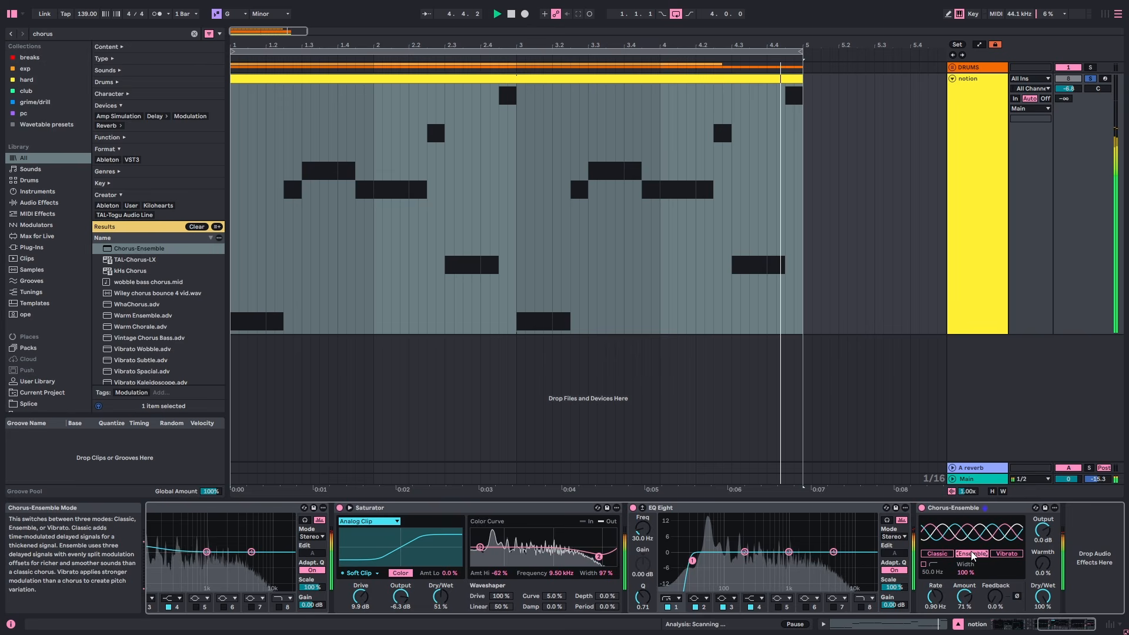
click(924, 565)
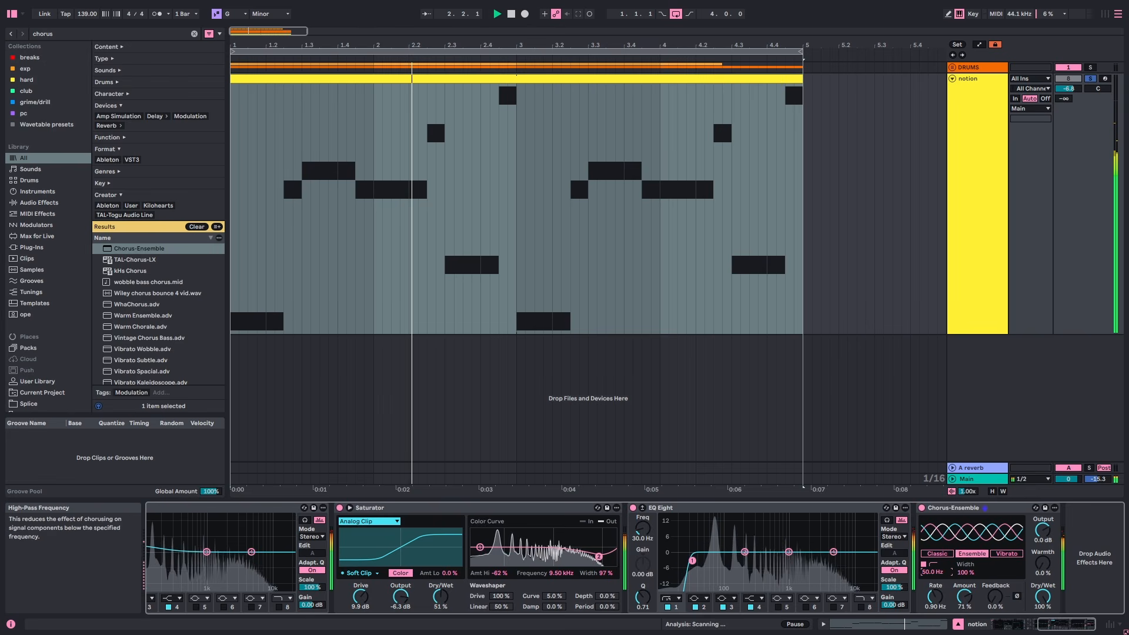
drag(932, 572, 935, 613)
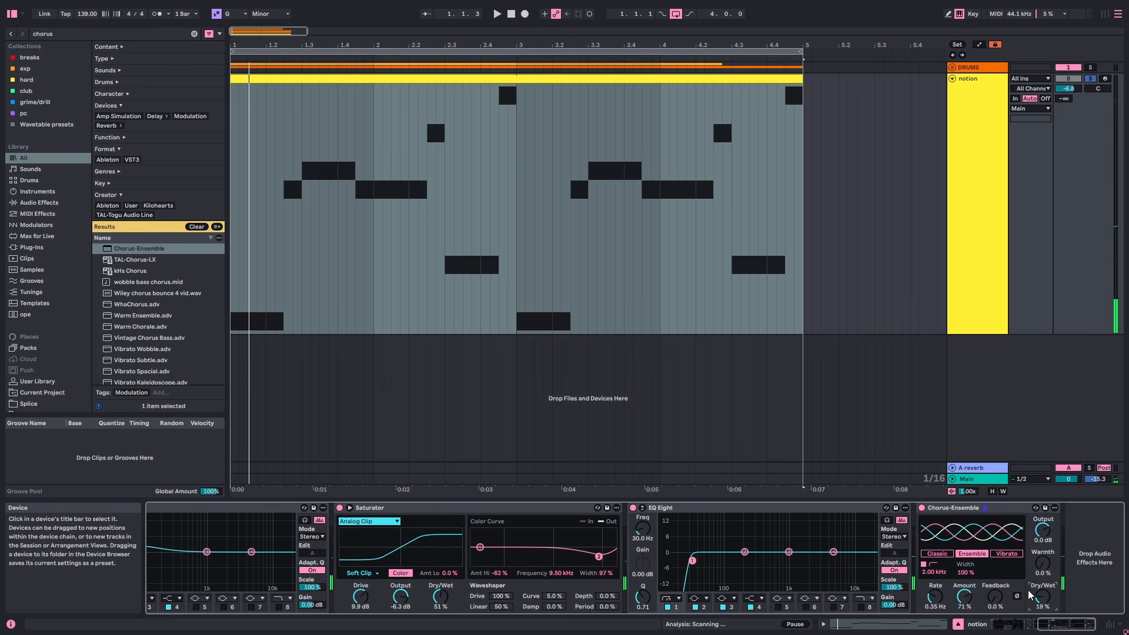
Add the Polyverse Wider plug-in after the Chorus-Ensemble and start playback
key(ctrl+f)
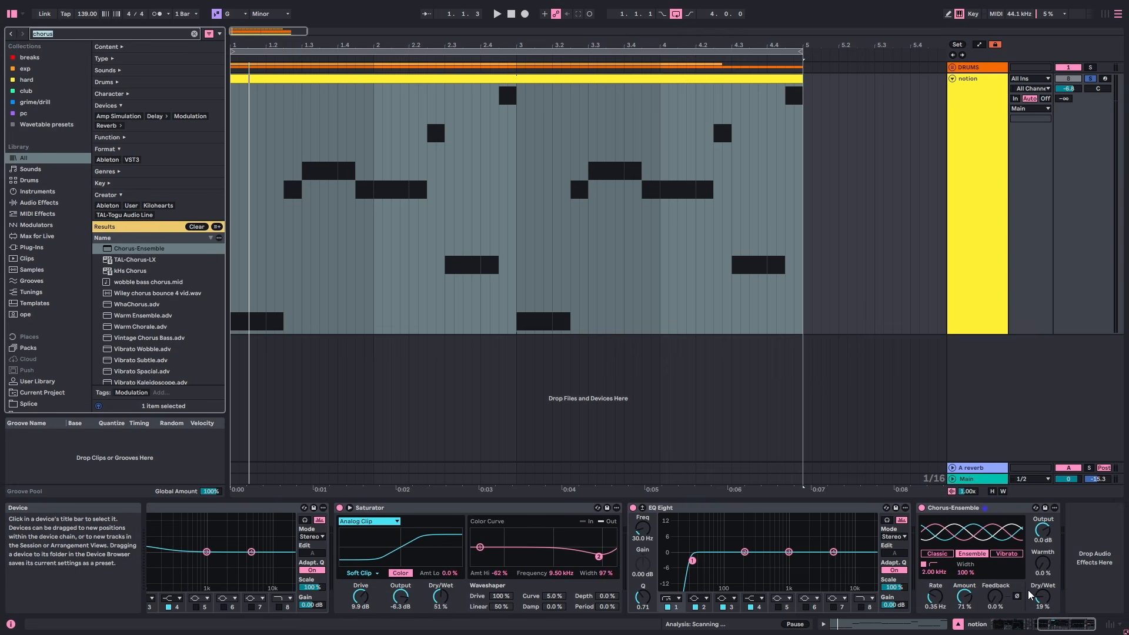
text(wider)
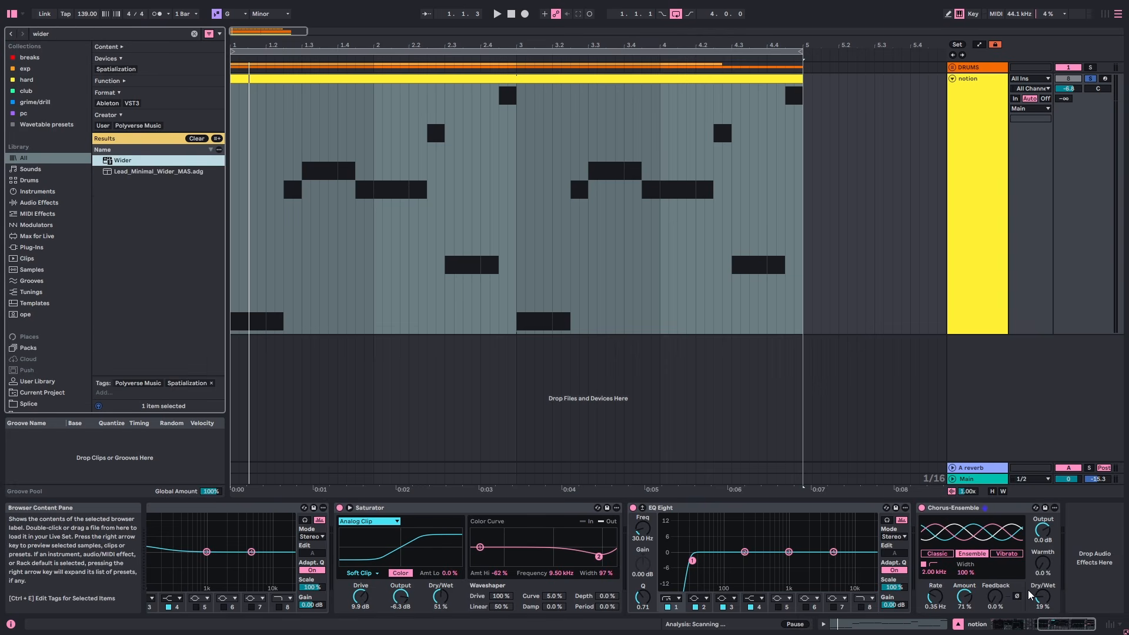
key(Return)
key(space)
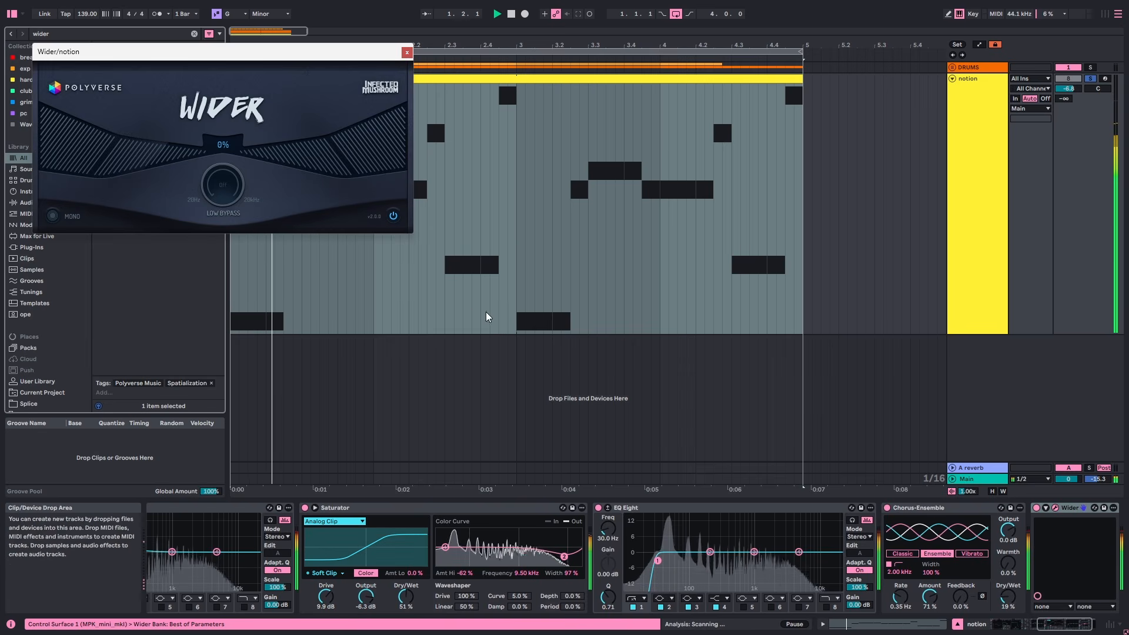
Set Wider's low bypass to 2.27 kHz and its width to 11%, stop playback and close the plug-in window
drag(220, 188, 232, 175)
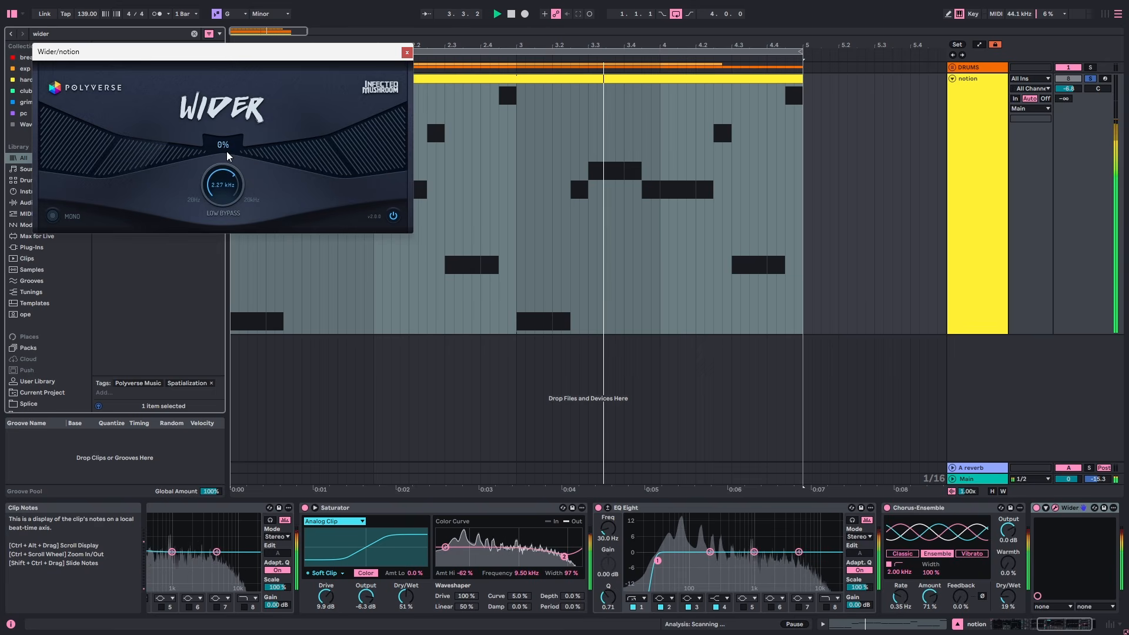
drag(227, 150, 230, 142)
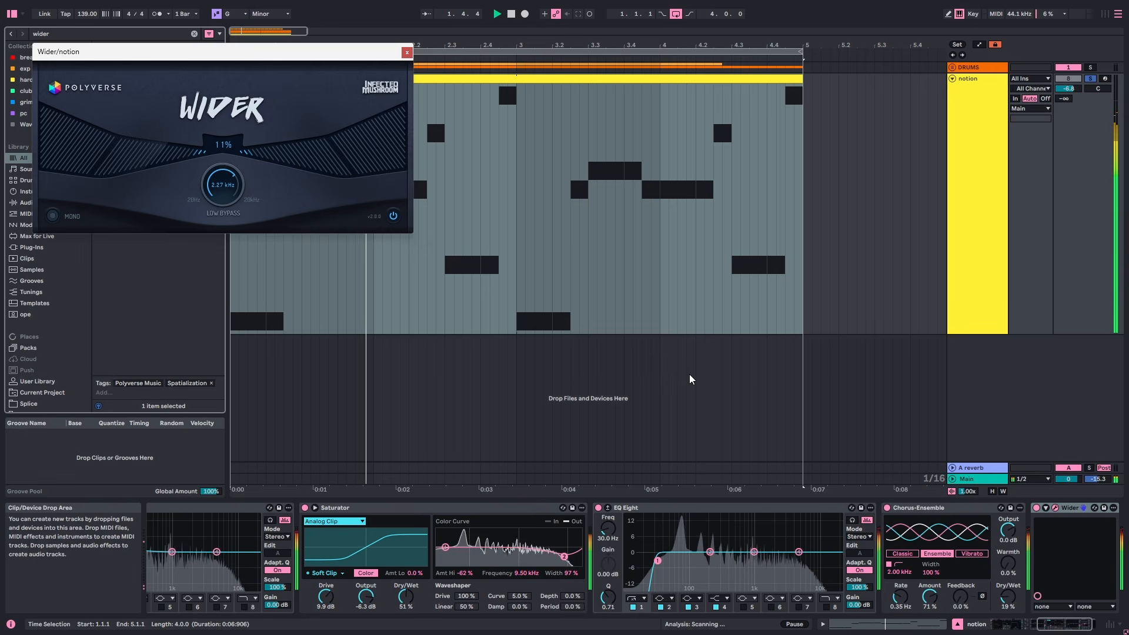
key(space)
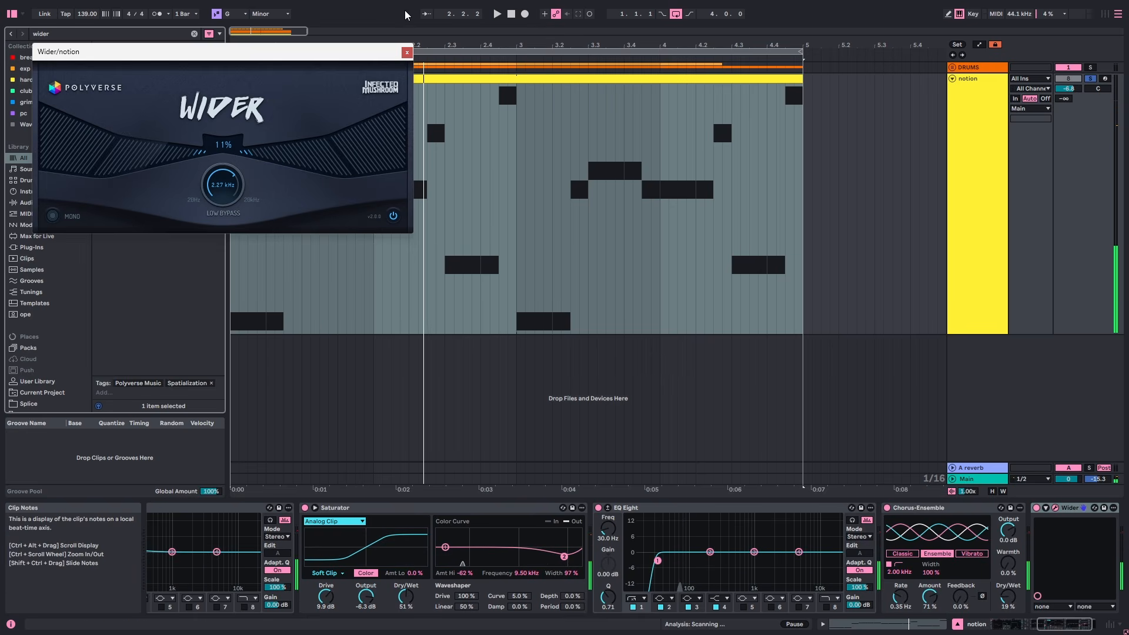
click(406, 51)
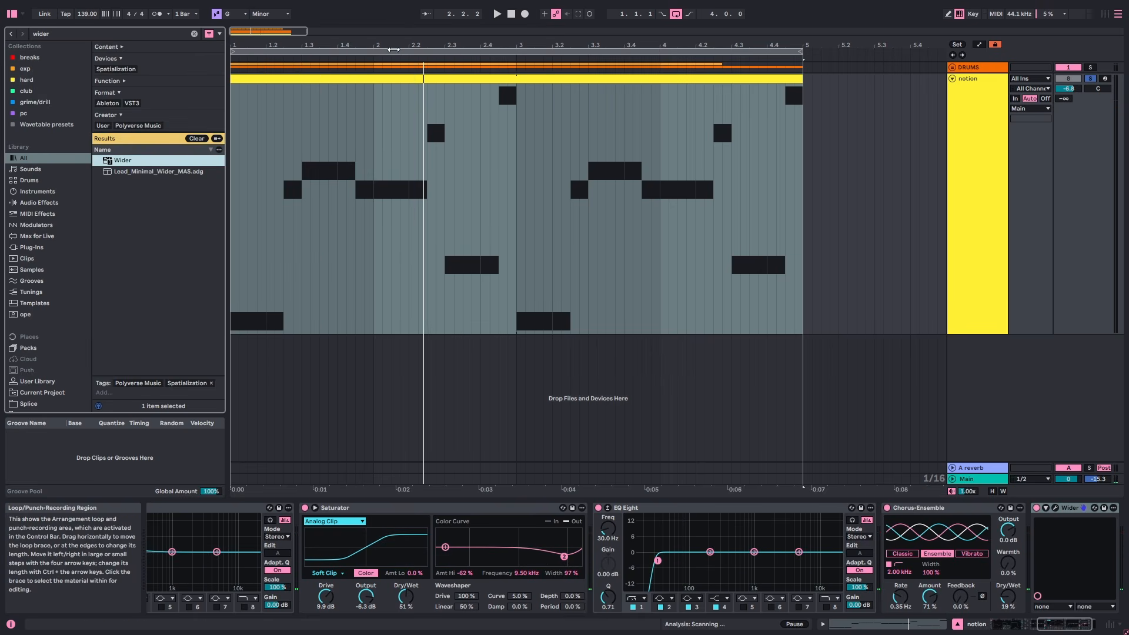
Add a Limiter after Wider and set its ceiling mode to Soft Clip
text(limi)
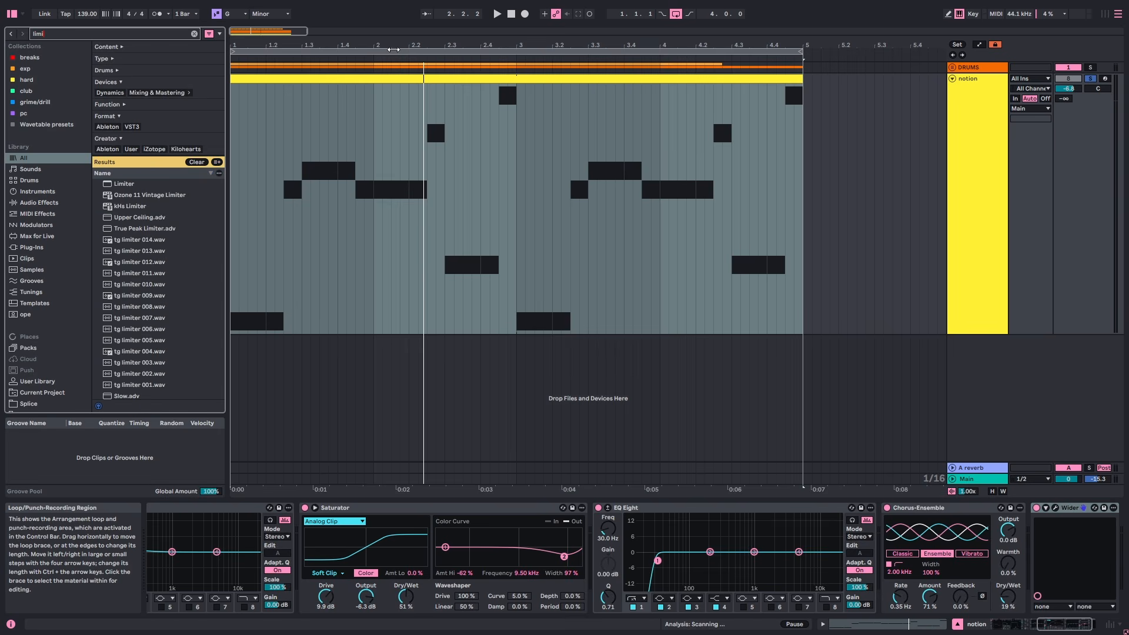
key(Down)
key(Return)
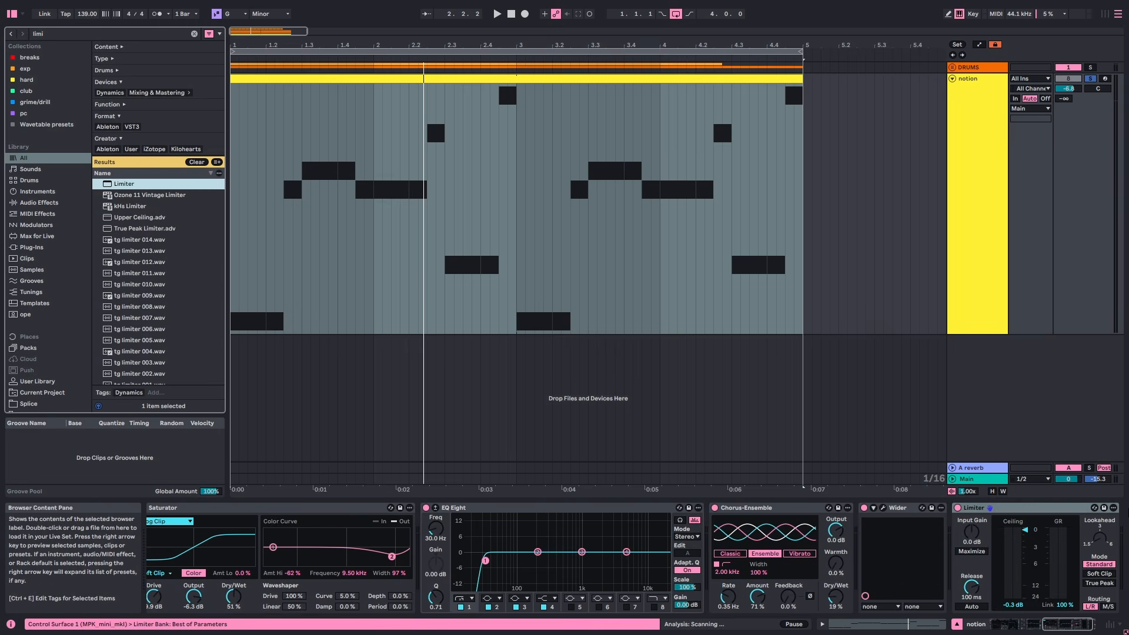
click(1099, 573)
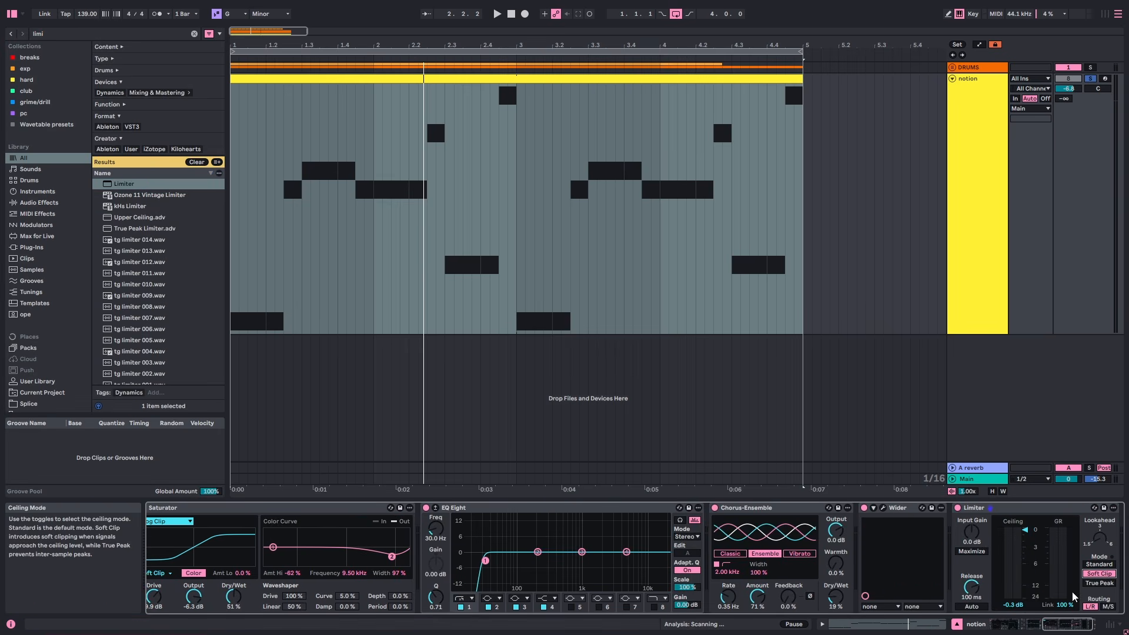
Enable the Limiter's auto release and set its ceiling to 0.0 dB while auditioning the bass
key(space)
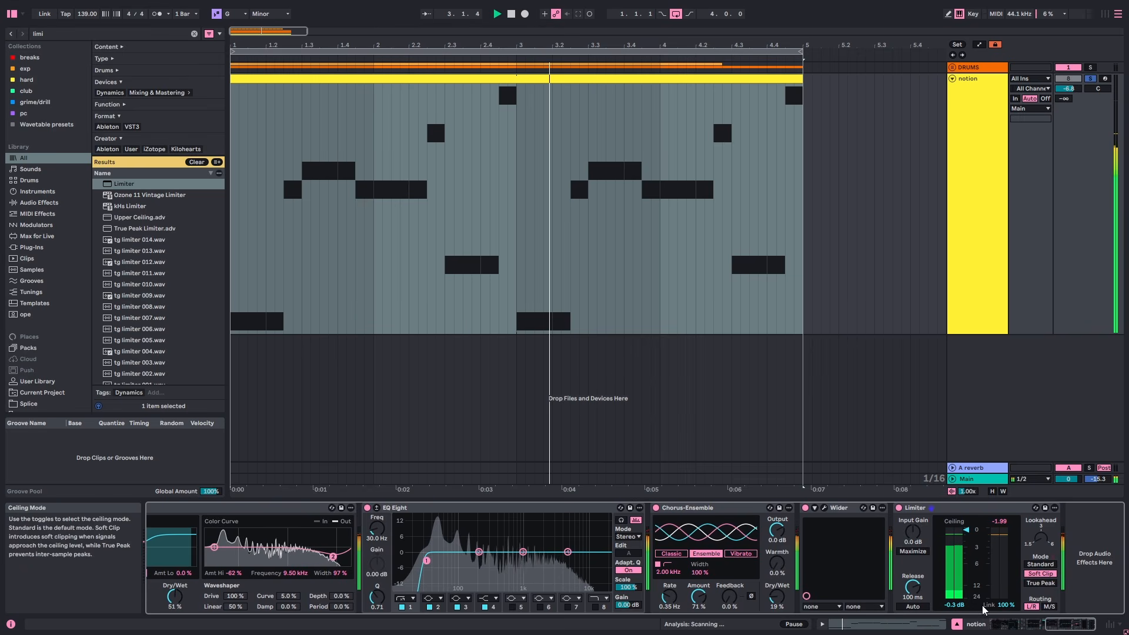
click(913, 606)
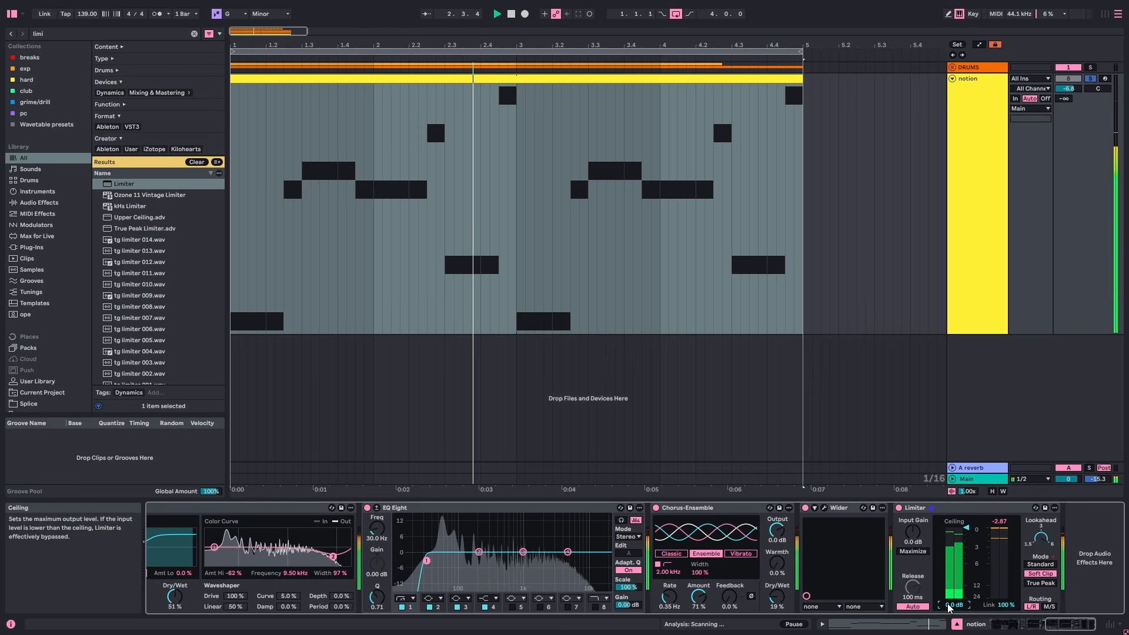
key(space)
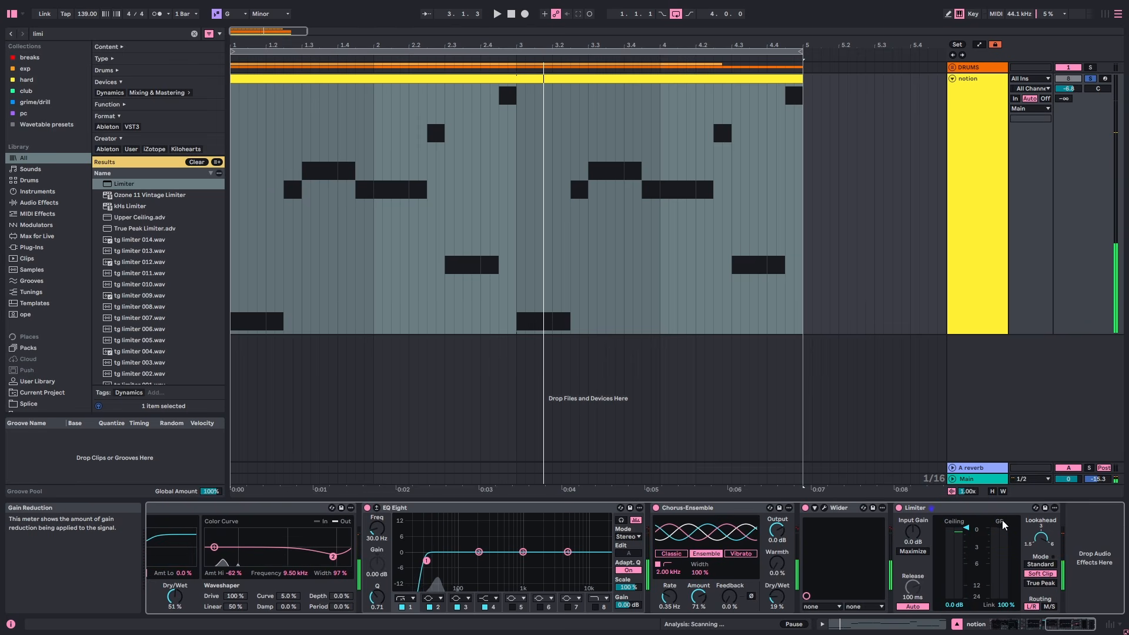
key(space)
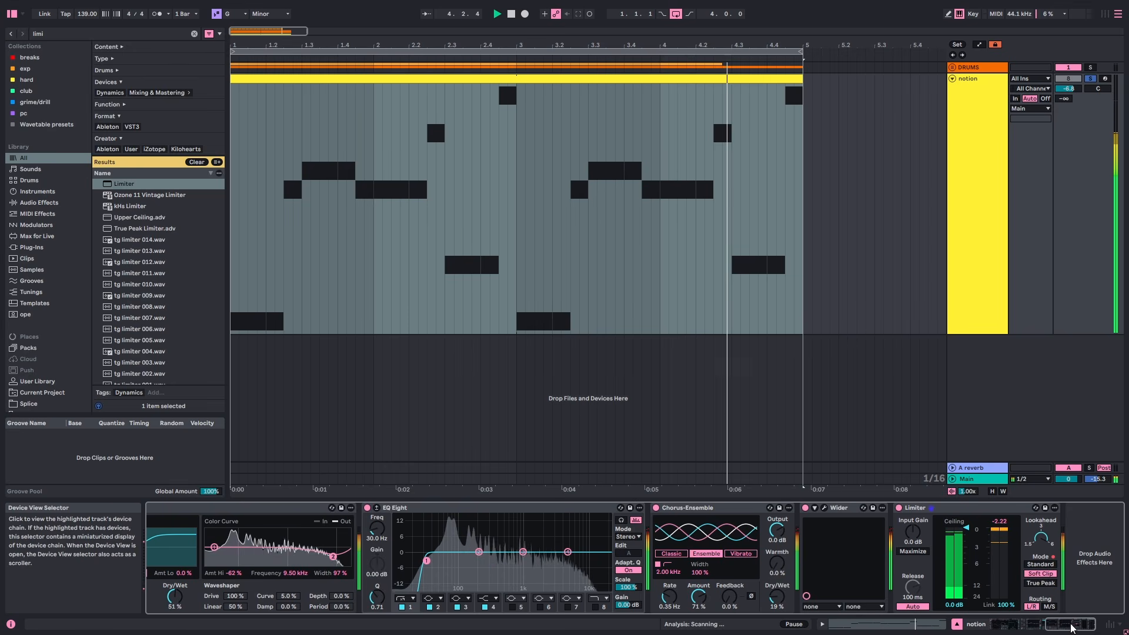
key(space)
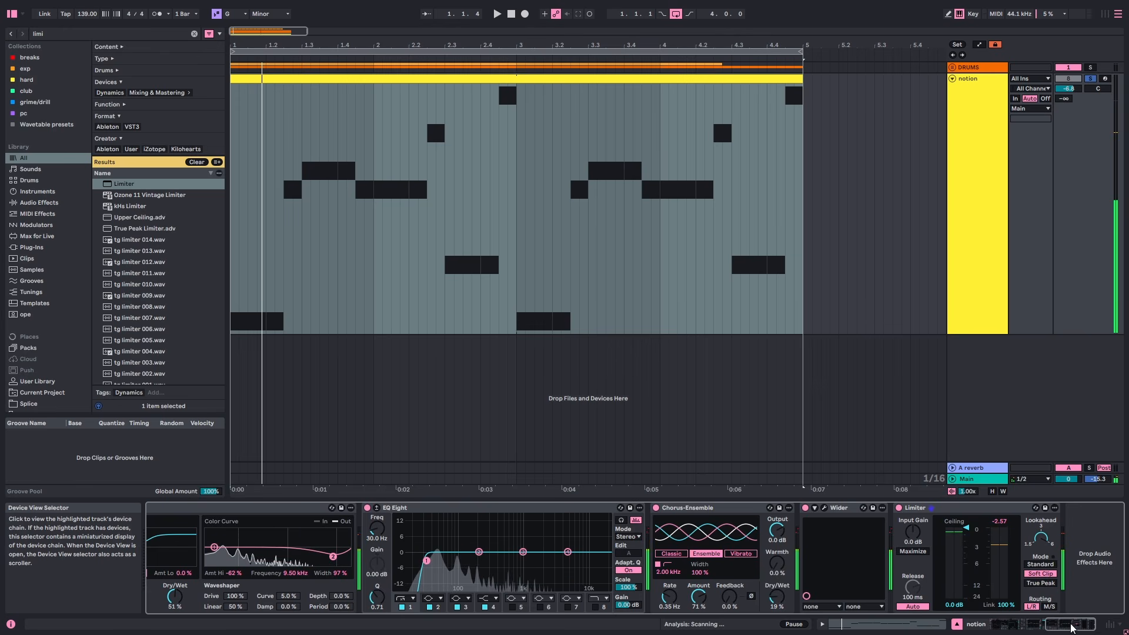
Find the Basement reverb preset among the audio effects and add it after the Limiter
key(ctrl+f)
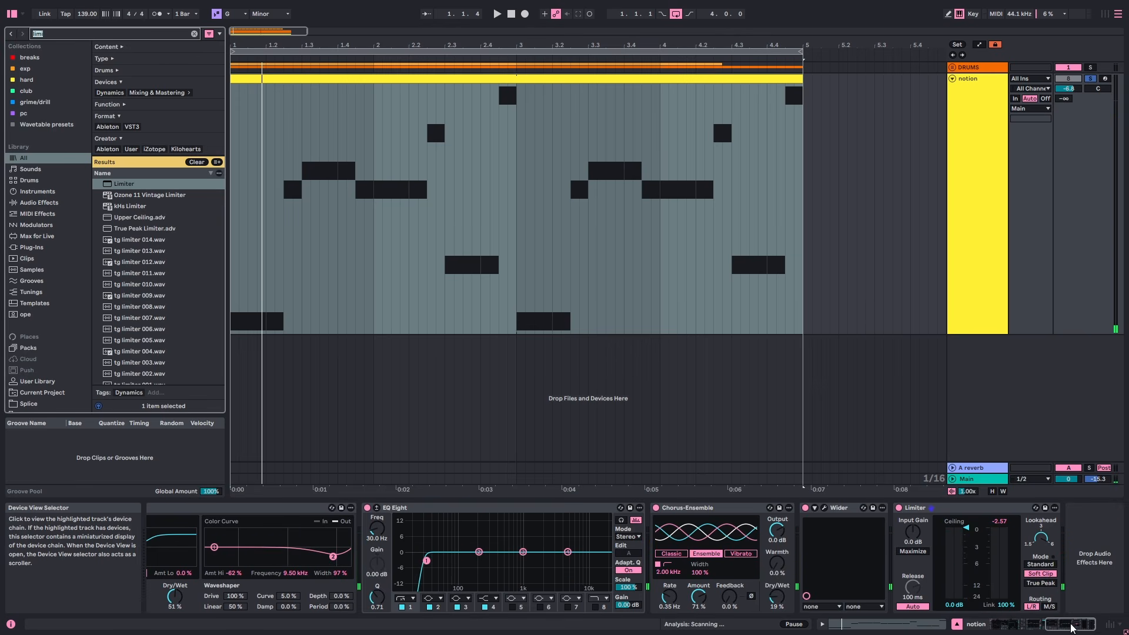
text(basement)
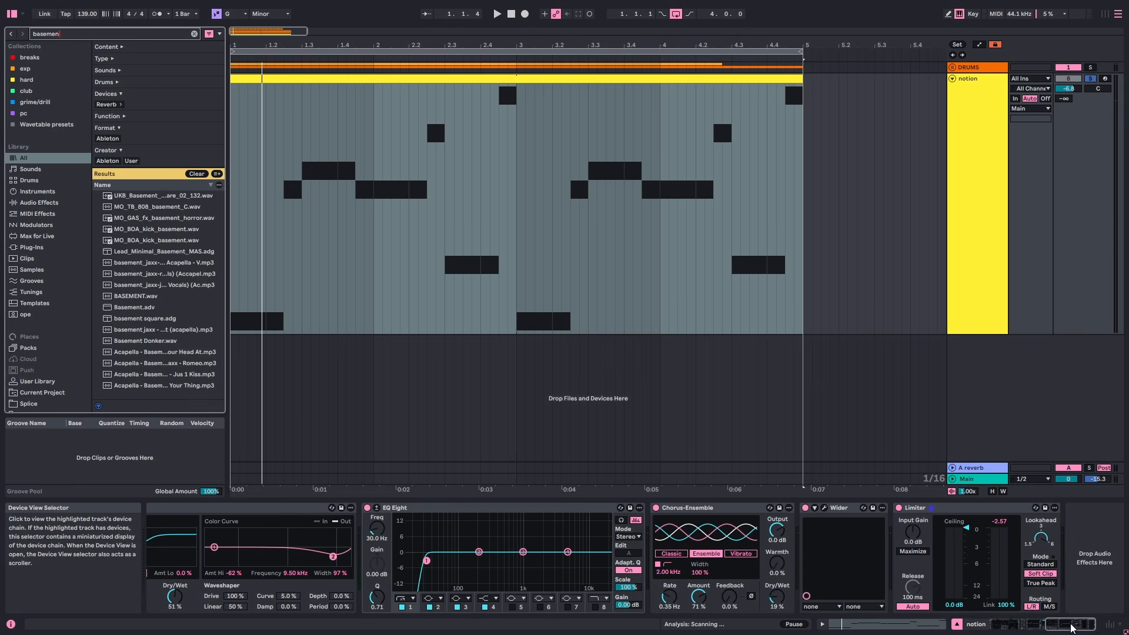
click(40, 199)
click(135, 114)
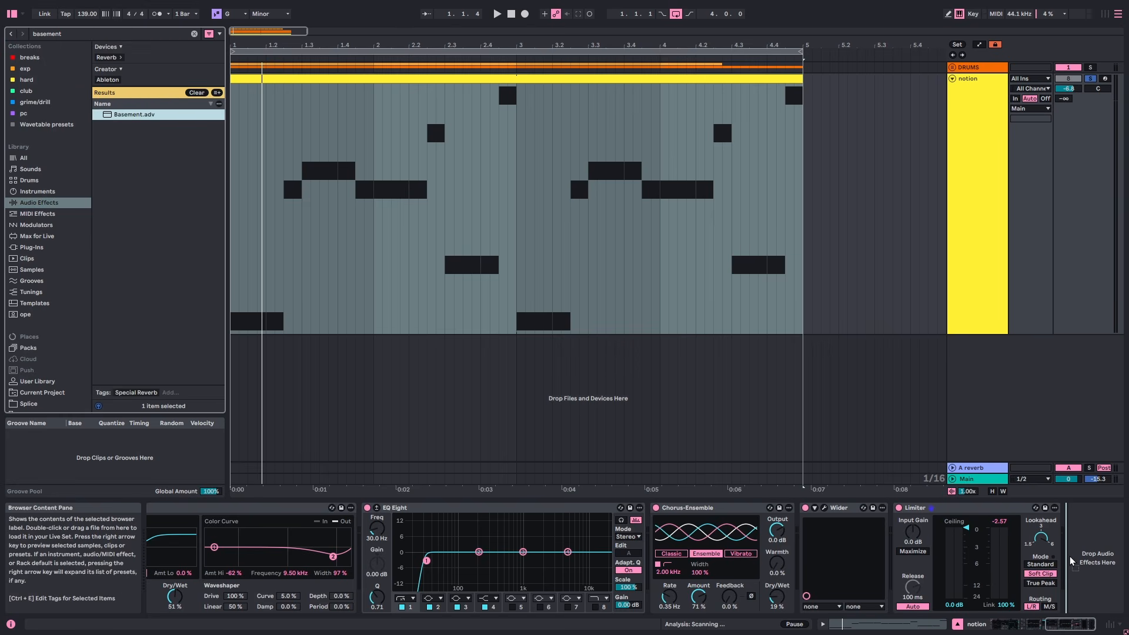
drag(1071, 560, 1101, 610)
Set the Basement reverb's dry/wet to 6.3% while auditioning the bass
key(space)
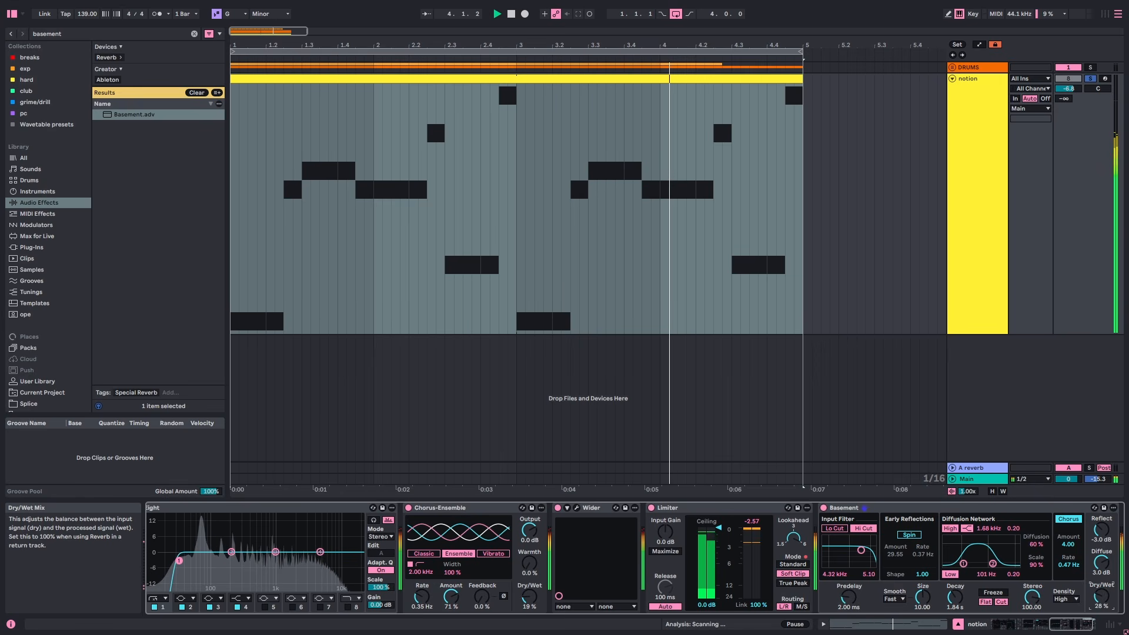
drag(1082, 625, 1092, 624)
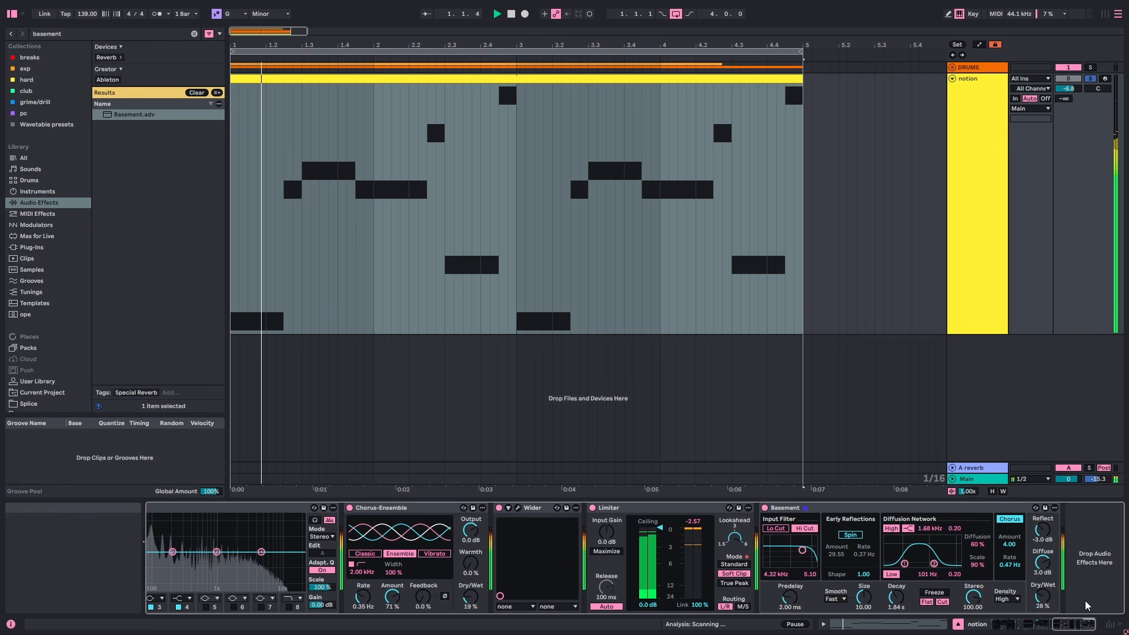
drag(1043, 596, 1043, 598)
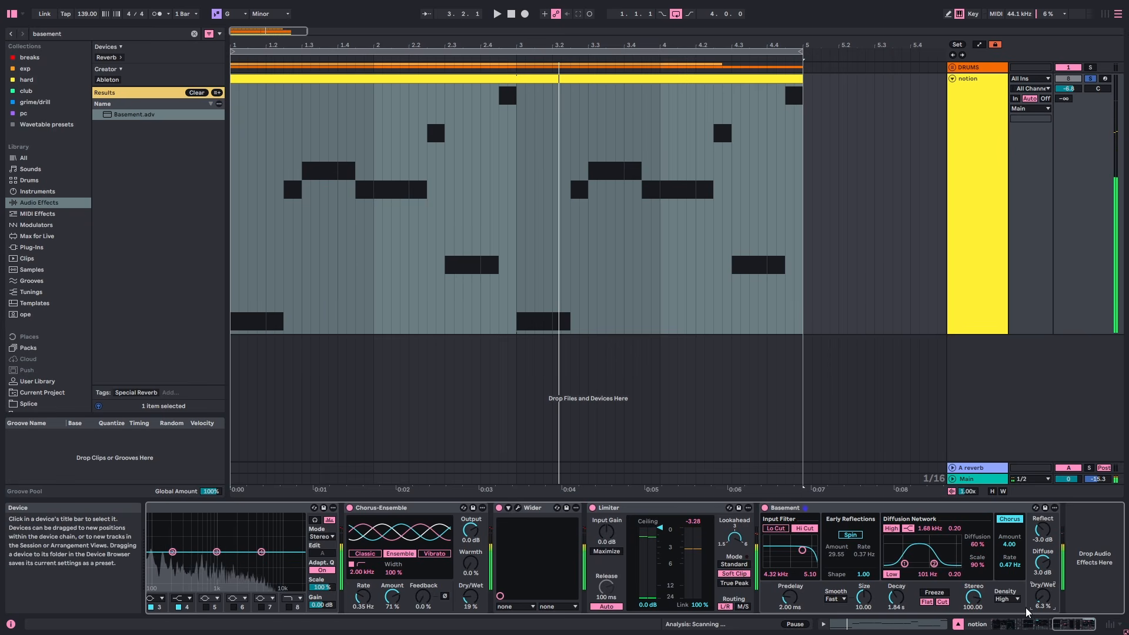
Deactivate the Basement reverb and audition the bass without it
click(764, 508)
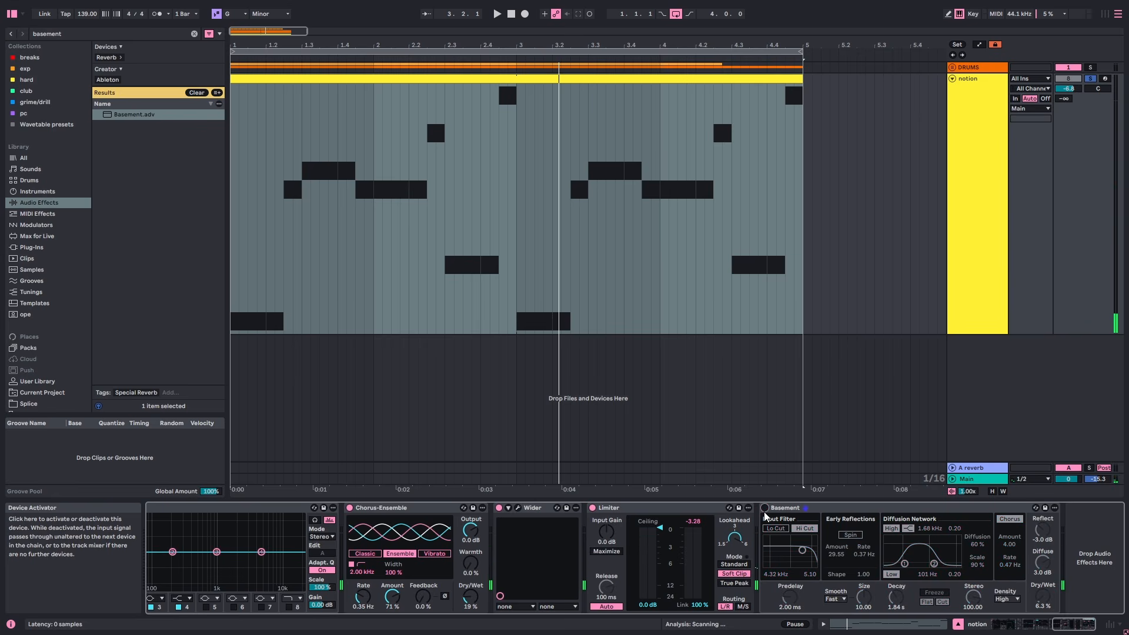
key(space)
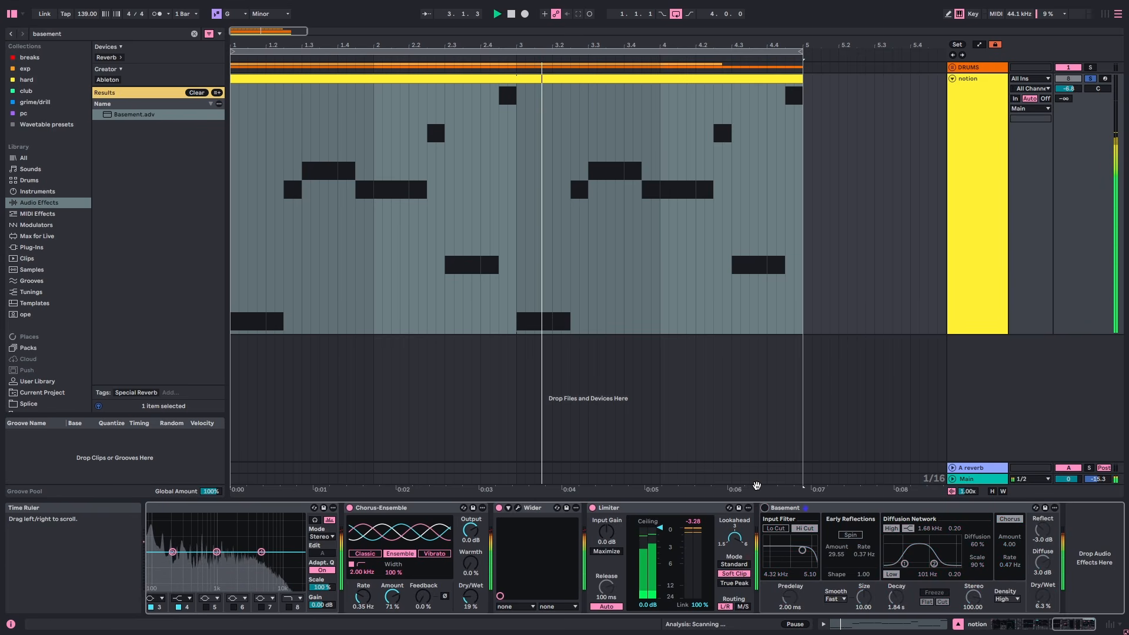
key(space)
Add Ableton's standard Compressor at the end of the bass track's device chain
key(ctrl+f)
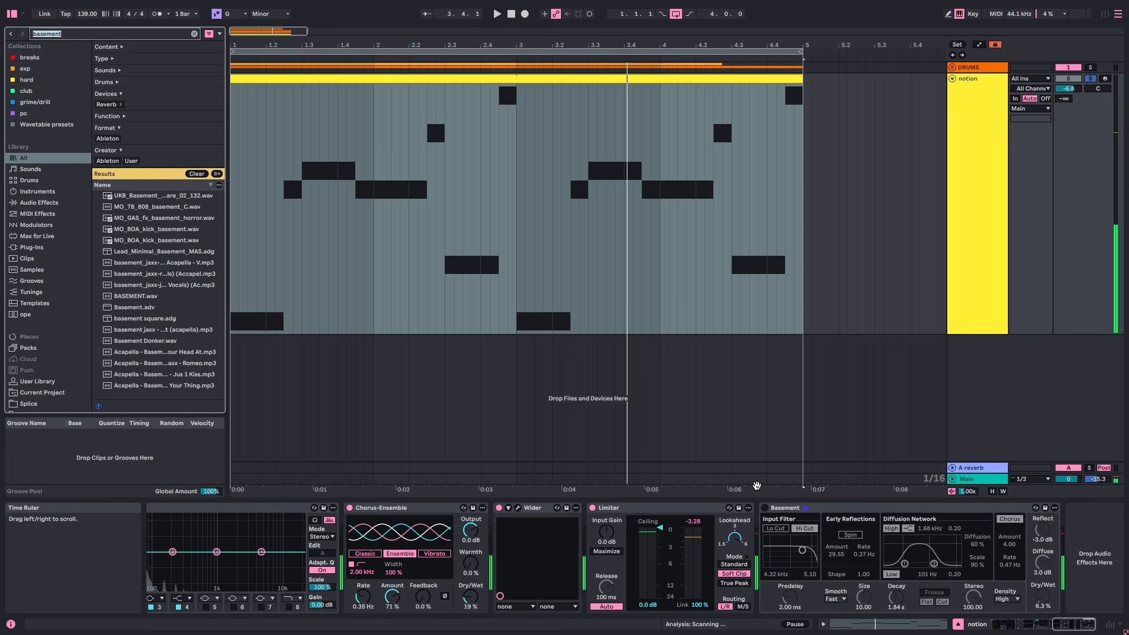
text(compre)
key(Down)
key(Down)
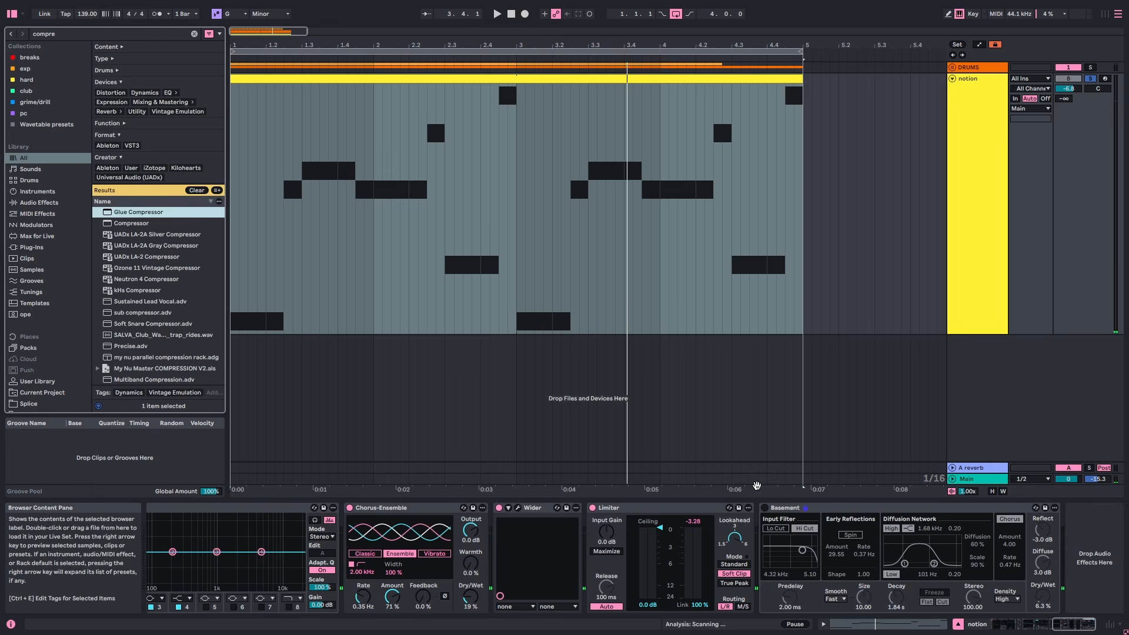
key(Return)
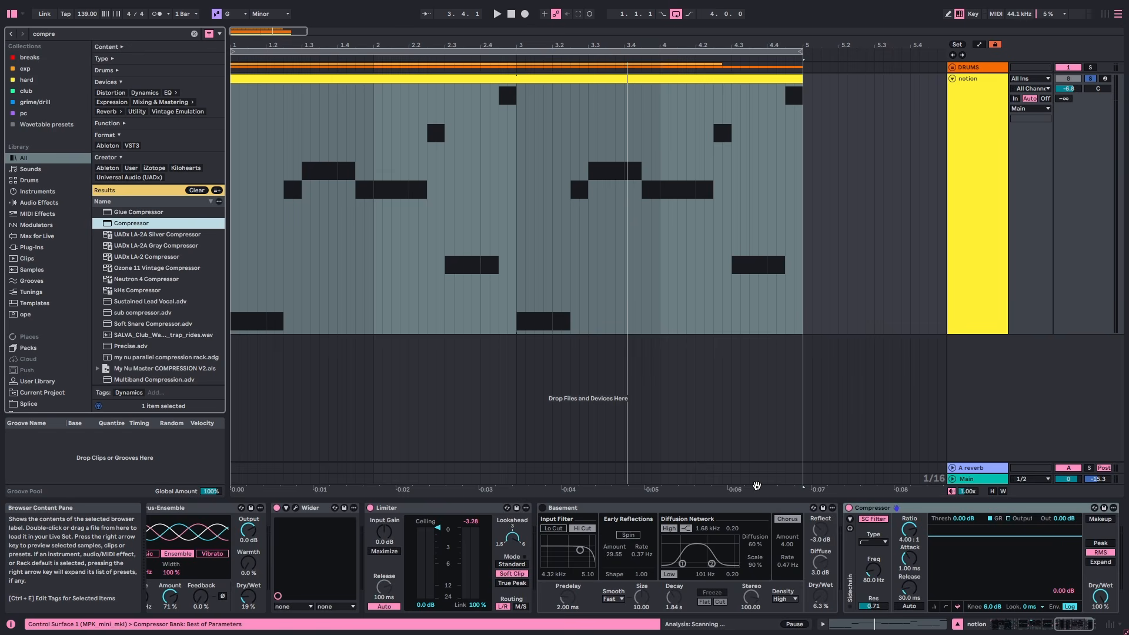
Collapse the Compressor's display, expand its sidechain section and enable the external sidechain with UKG KICK as the source
click(868, 519)
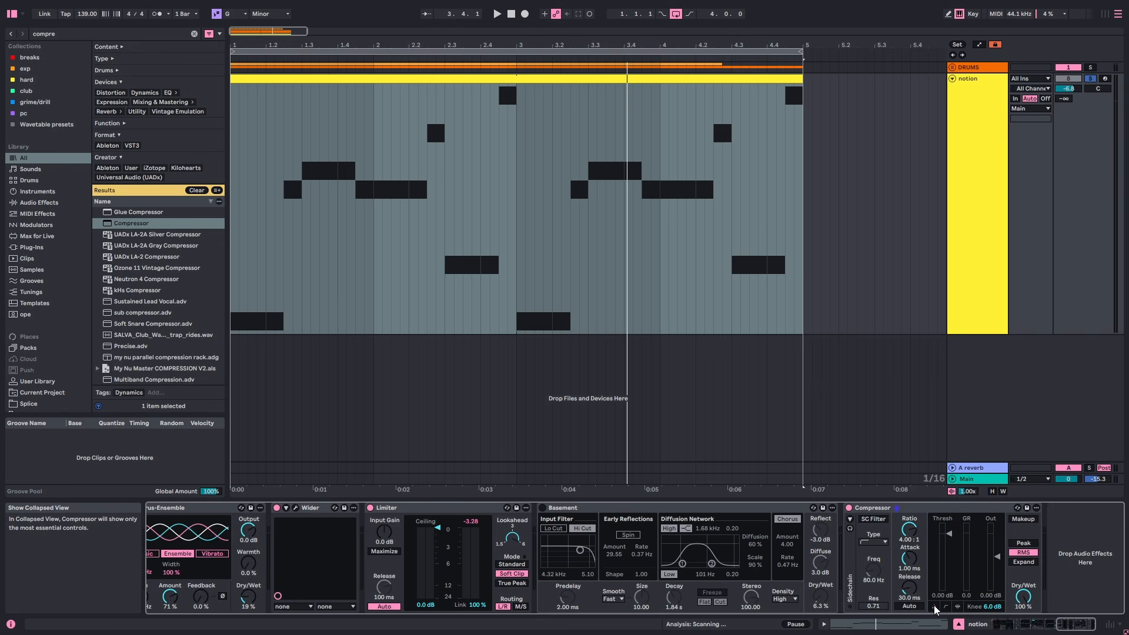
click(851, 519)
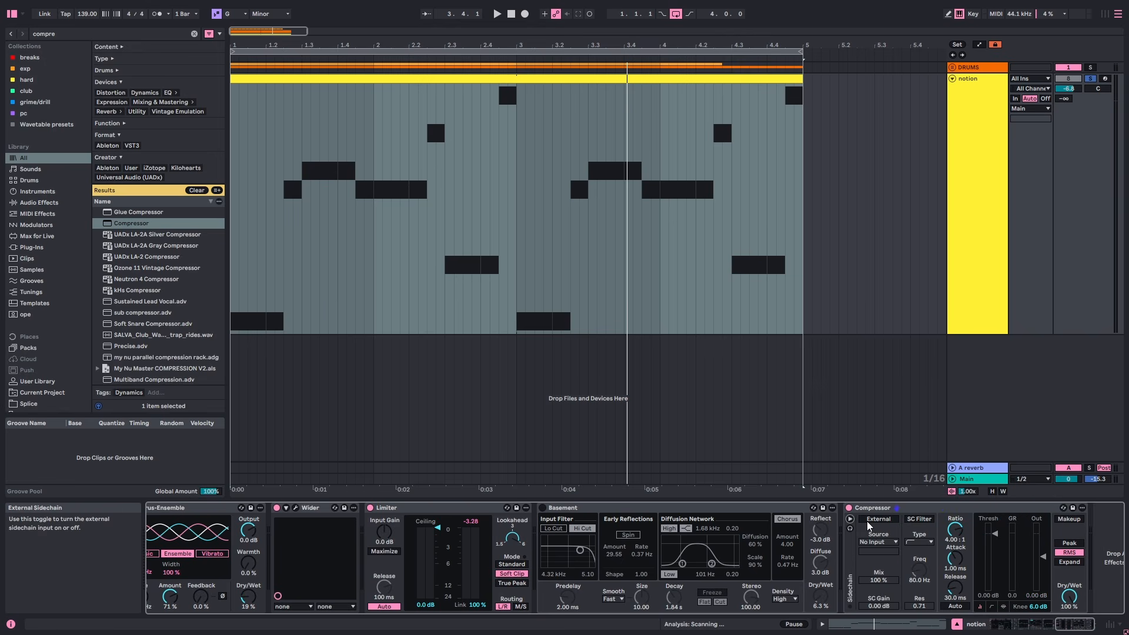
click(867, 522)
click(873, 541)
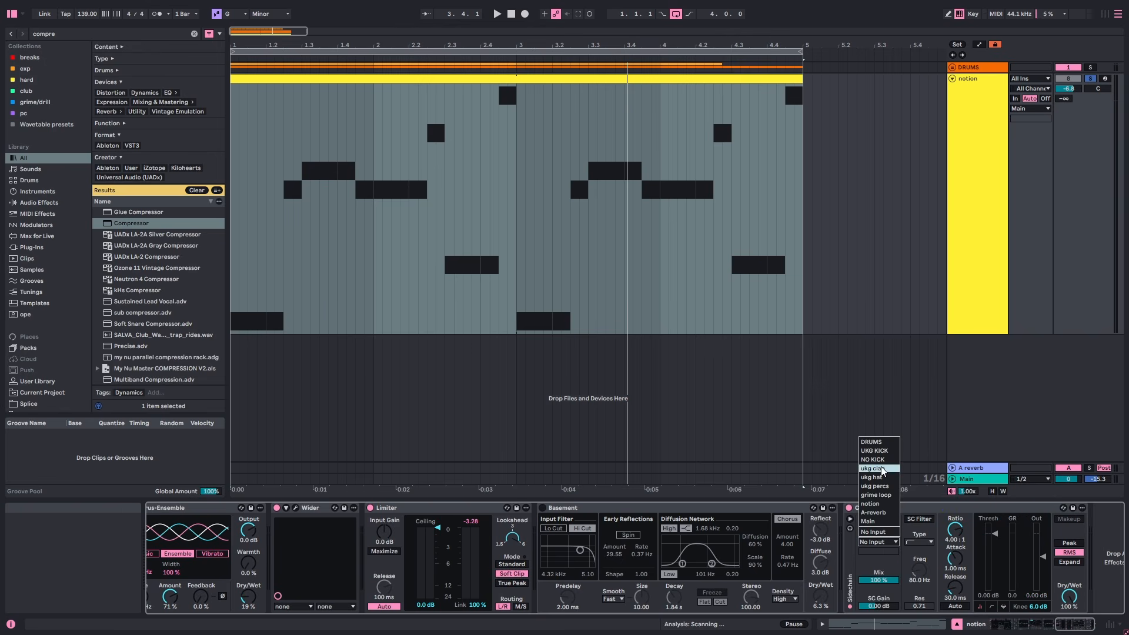
click(882, 451)
Audition the soloed bass while enabling the Compressor's auto release, lowering its threshold to -10.6 dB and choosing Peak mode
key(space)
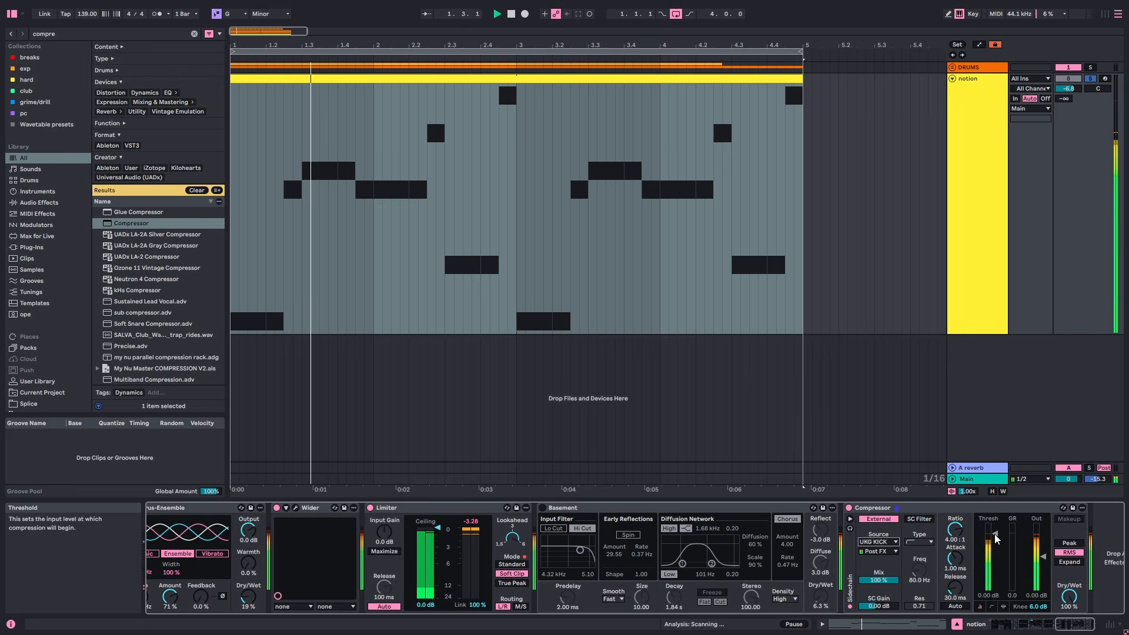
click(962, 606)
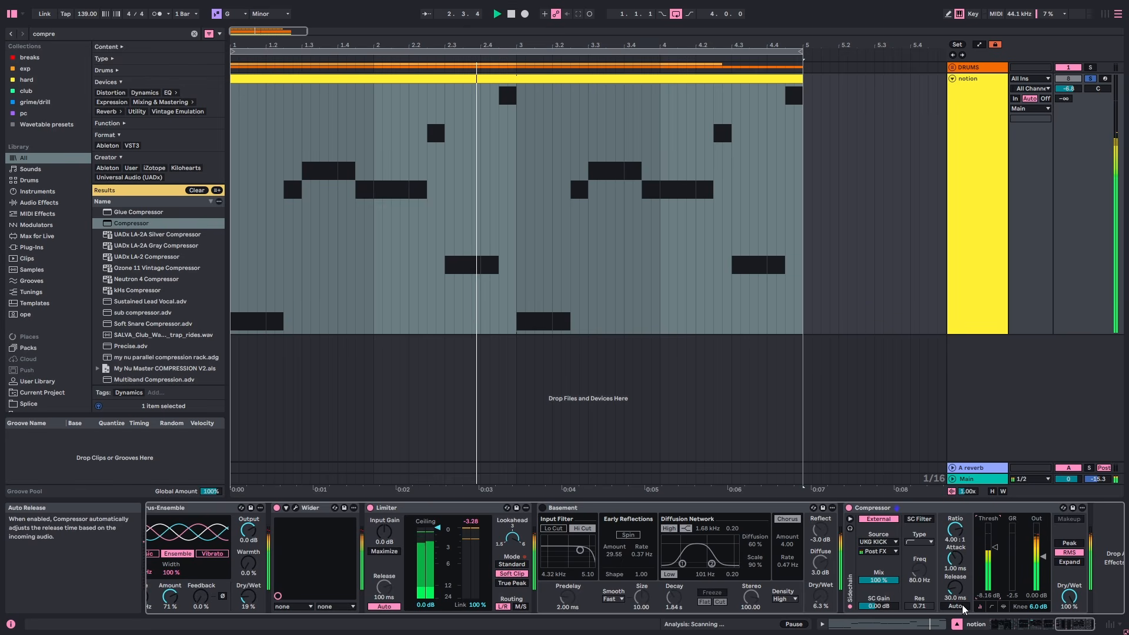
drag(994, 548, 994, 550)
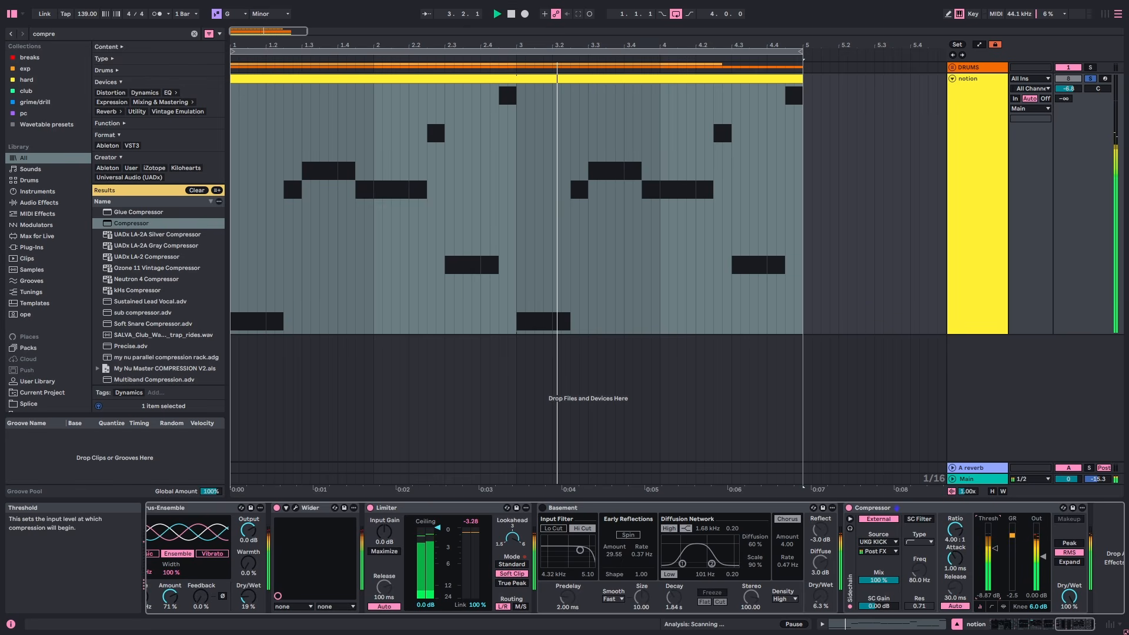
click(1077, 542)
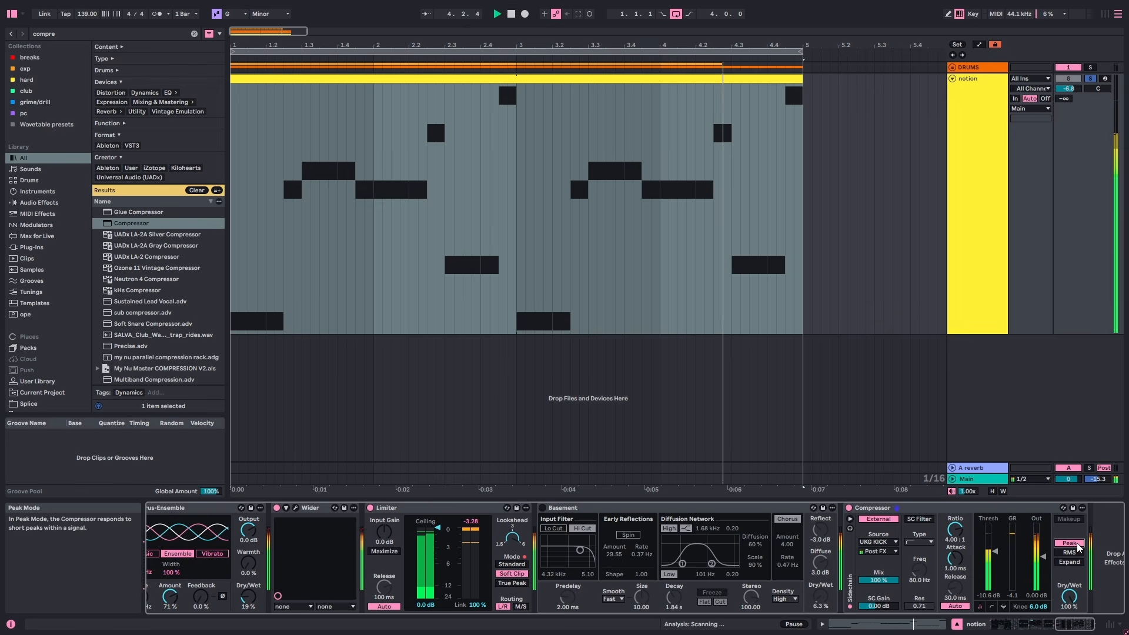
Unsolo the bass track and set the Compressor's threshold to -7.80 dB while playing it with the drums
click(1090, 78)
key(space)
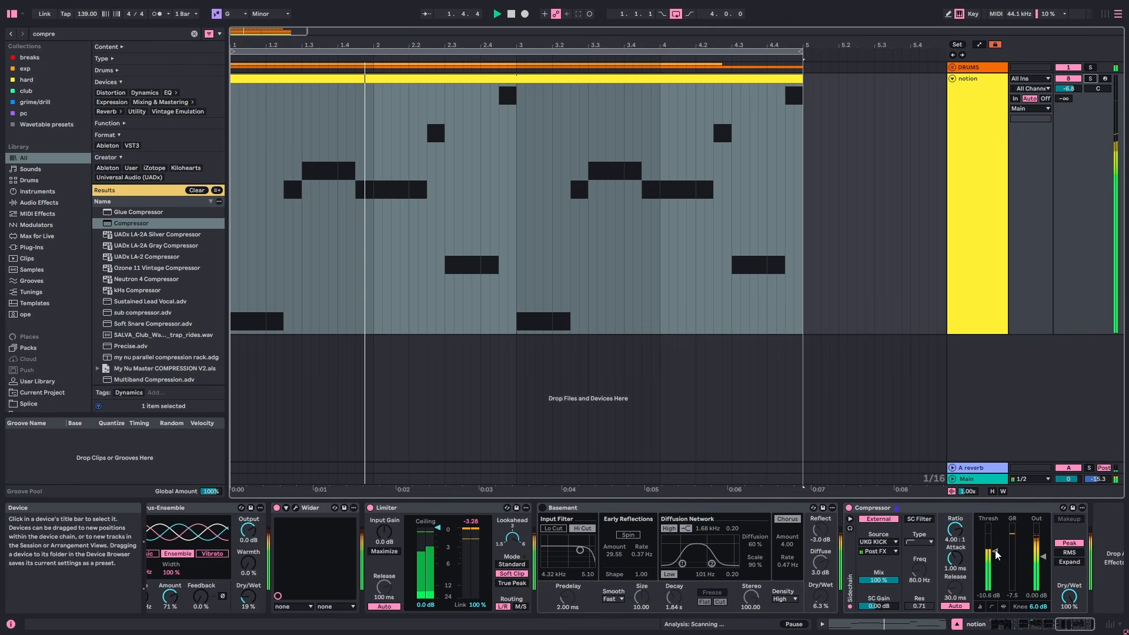
drag(995, 549, 995, 548)
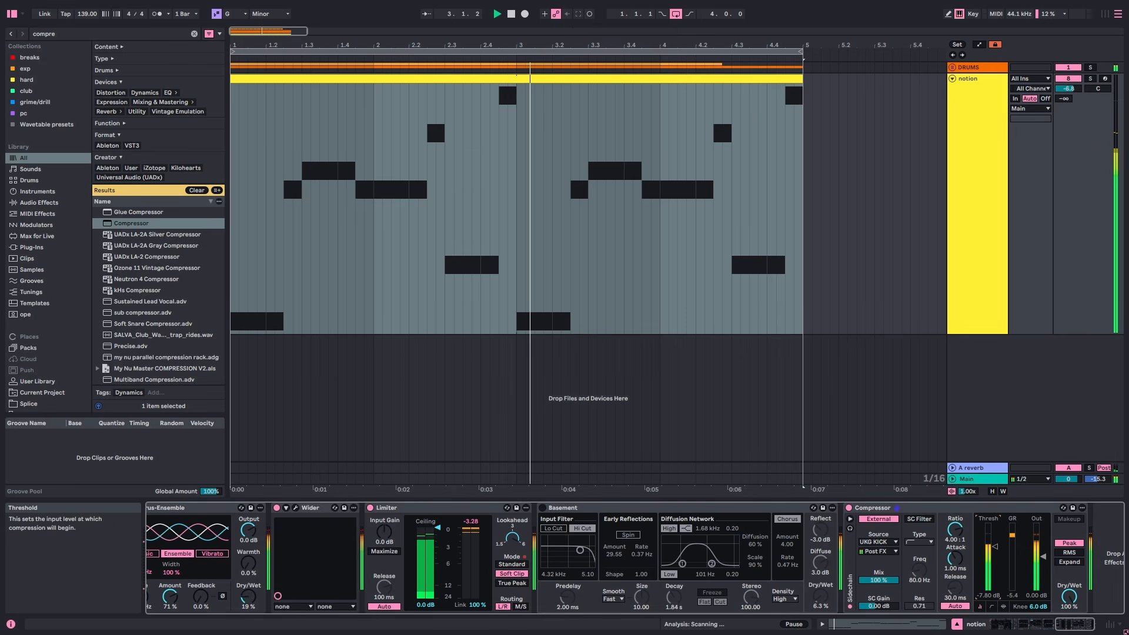
Compare the bass with the Compressor toggled, set its ratio to 3.60:1 and stop playback
click(848, 507)
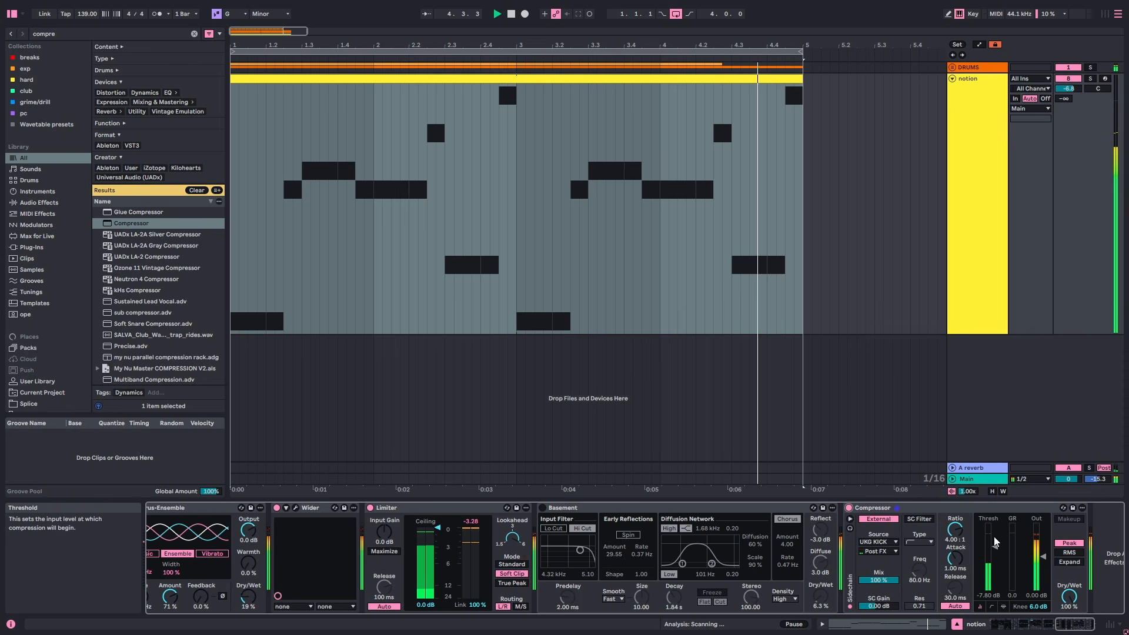
drag(956, 530, 956, 535)
key(space)
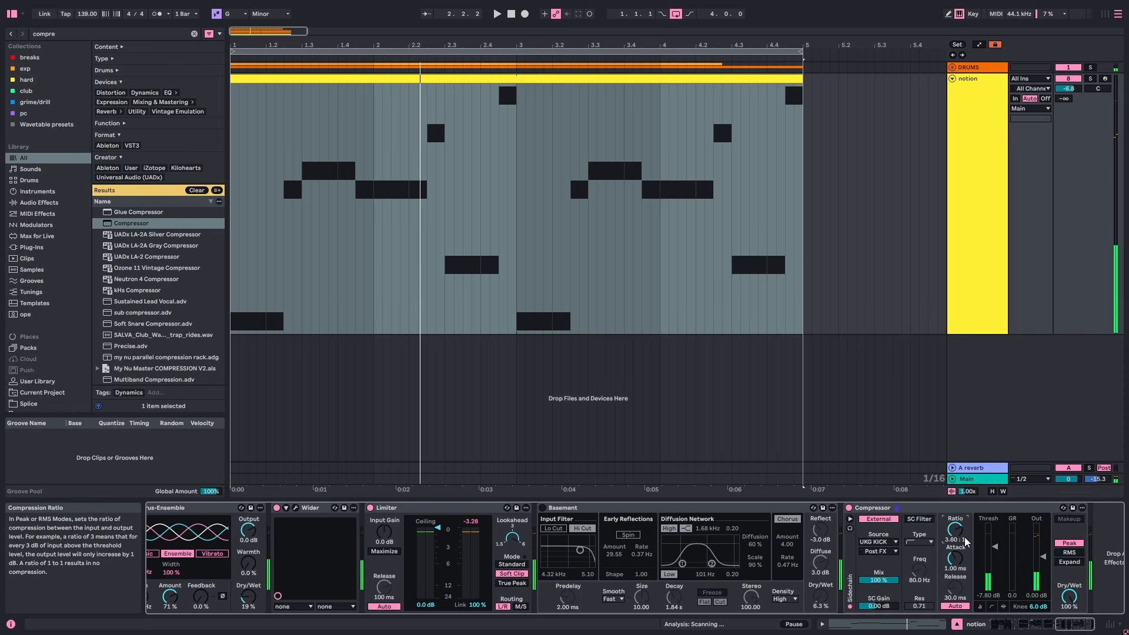